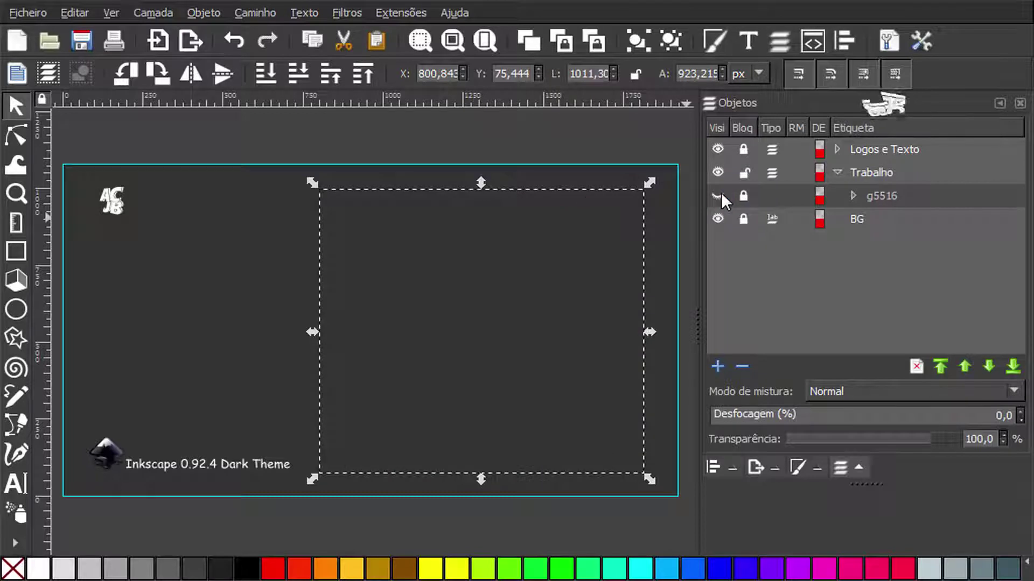
Draw a bright green square with a black outline in the upper middle of the page on the Trabalho layer.
{"action": "left_click", "coordinate": [867, 173]}
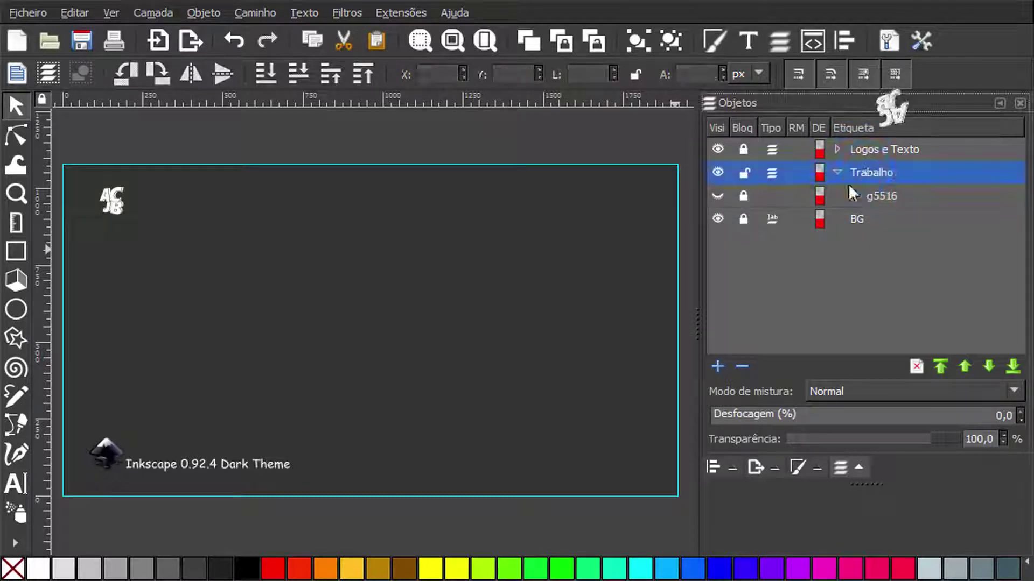
{"action": "left_click", "coordinate": [16, 252]}
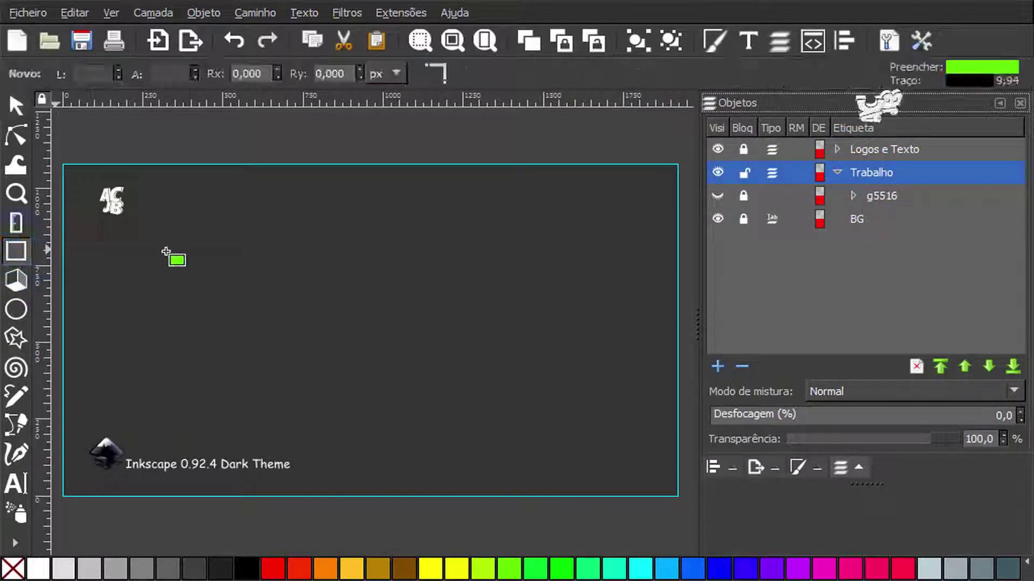
{"action": "left_click_drag", "start_coordinate": [361, 220], "coordinate": [398, 270]}
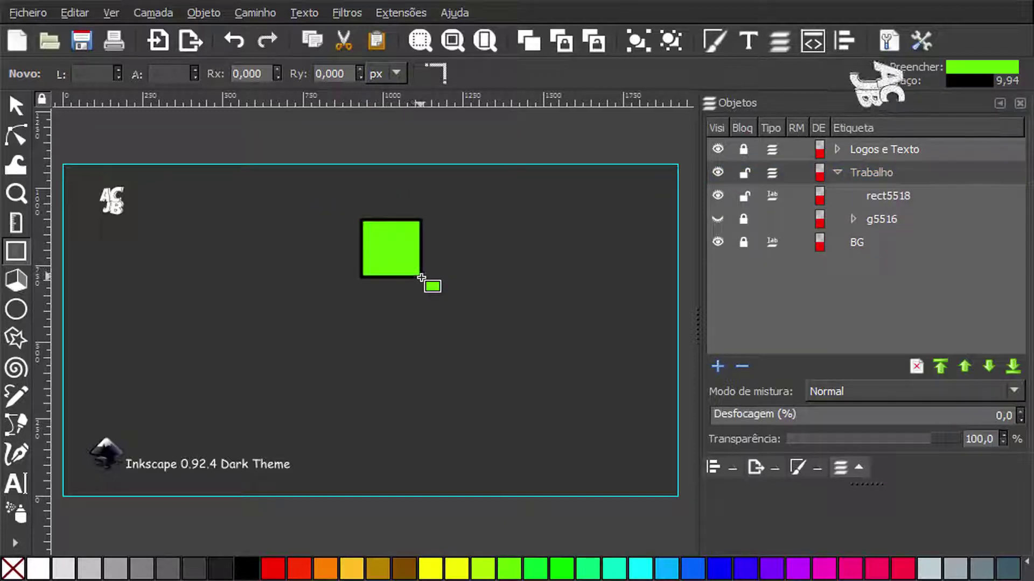
Convert the green square from an object into an editable path.
{"action": "left_click", "coordinate": [17, 137]}
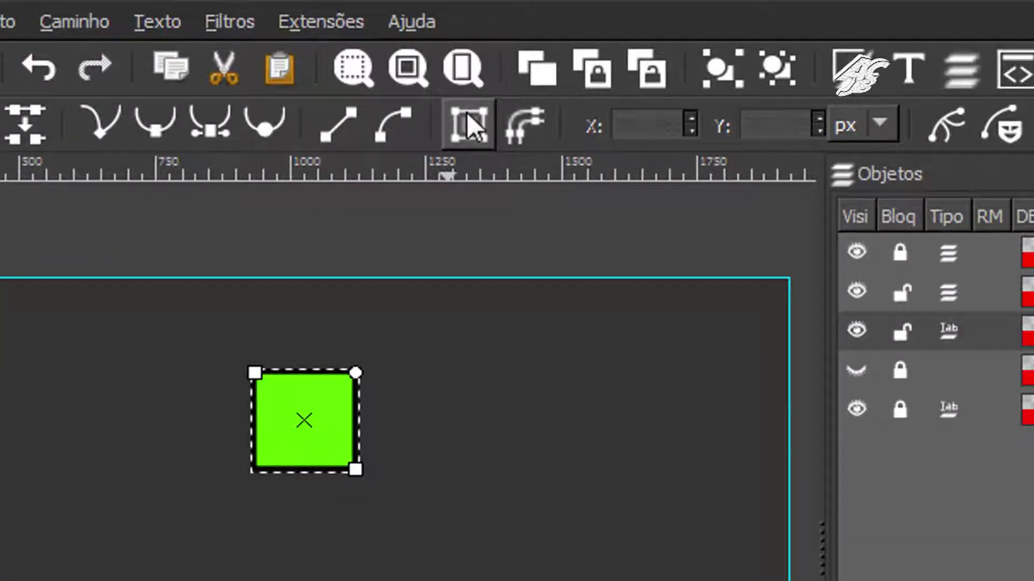
{"action": "left_click", "coordinate": [497, 71]}
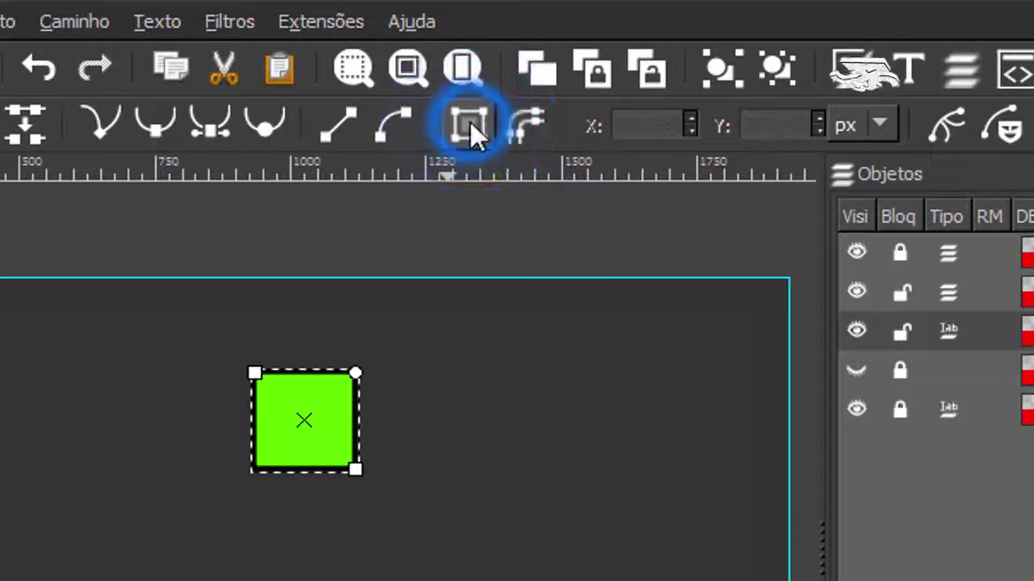
{"action": "left_click", "coordinate": [470, 121]}
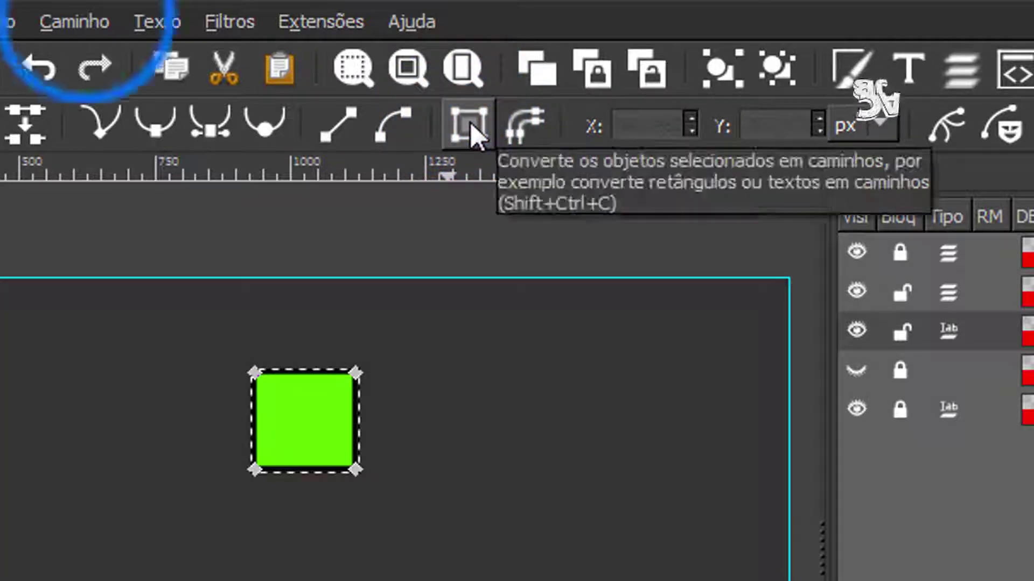
{"action": "left_click", "coordinate": [84, 21]}
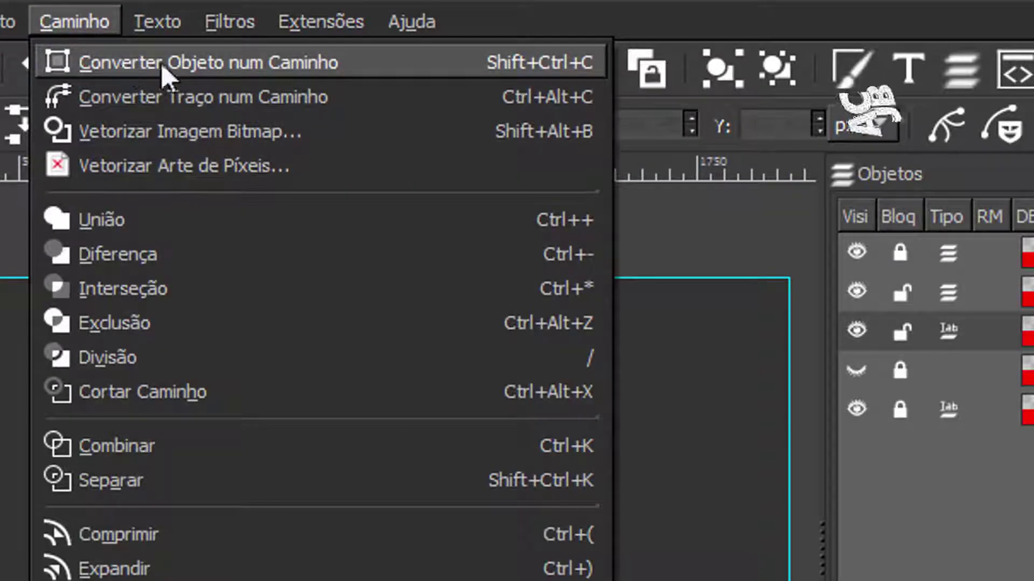
{"action": "left_click", "coordinate": [93, 22]}
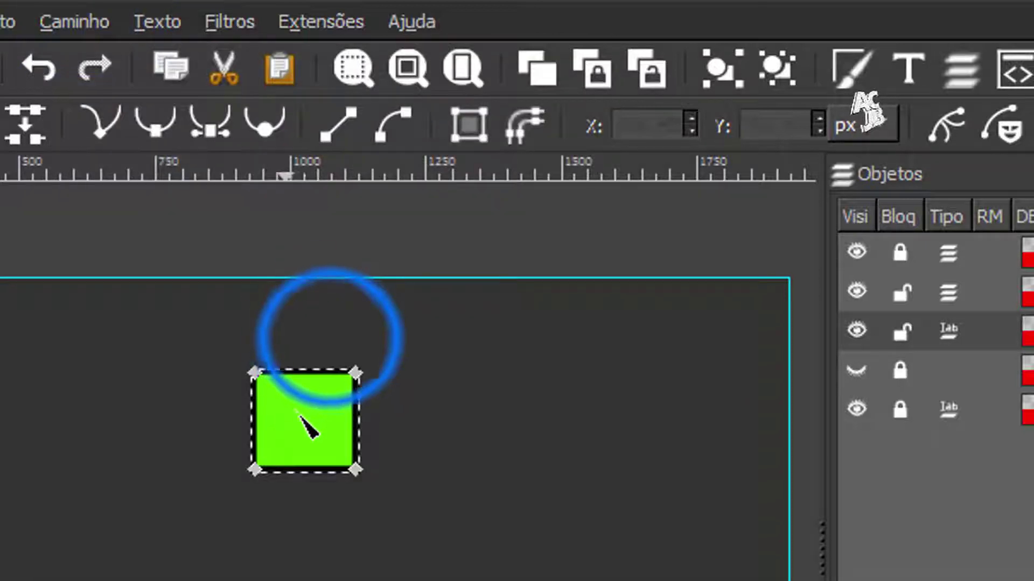
Delete the square's upper-right and lower-left corner nodes and pull the lower-right node diagonally outward to stretch the leaf shape.
{"action": "left_click_drag", "start_coordinate": [329, 336], "coordinate": [409, 415]}
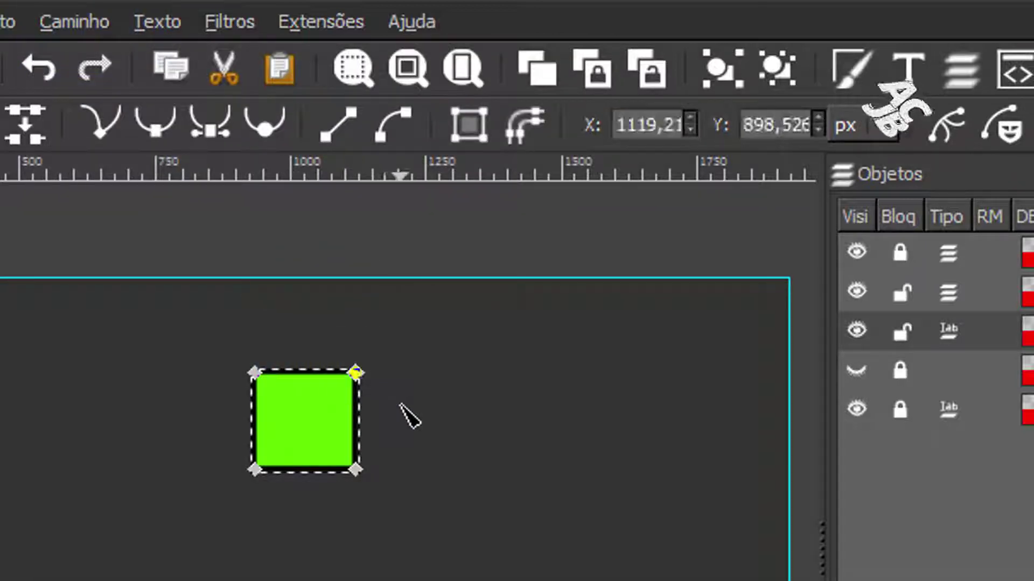
{"action": "left_click_drag", "start_coordinate": [214, 433], "coordinate": [304, 518]}
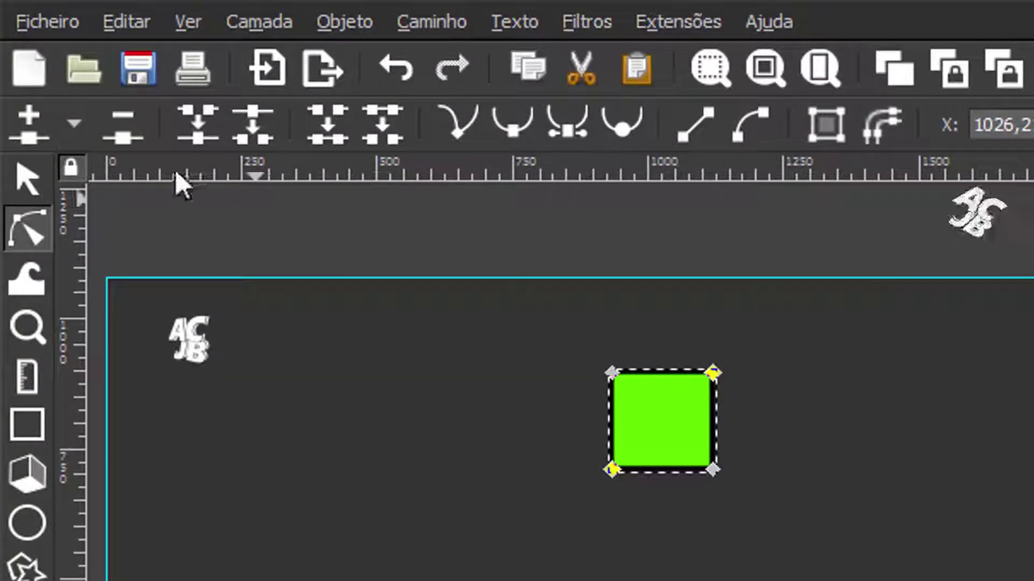
{"action": "left_click", "coordinate": [122, 120]}
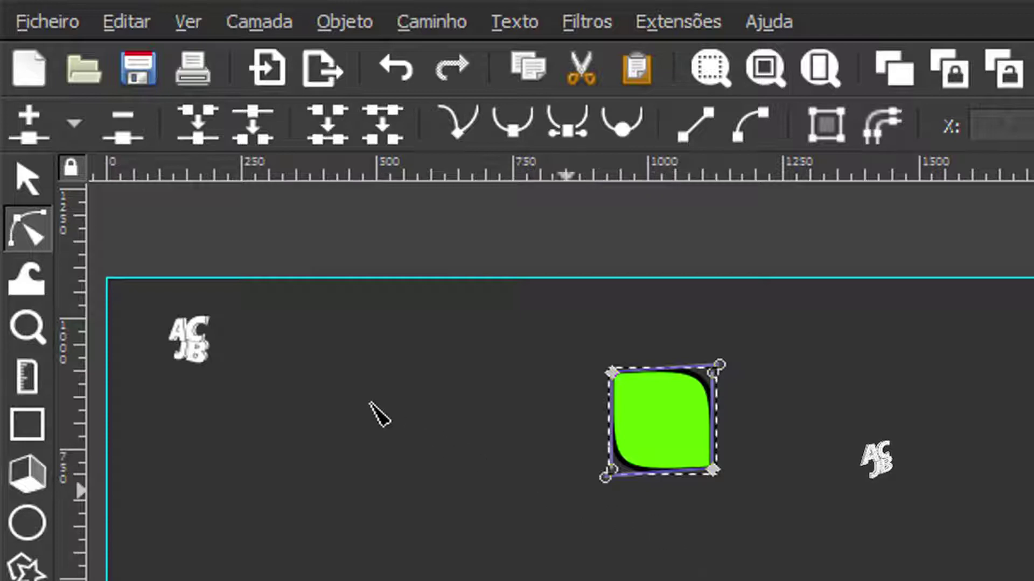
{"action": "left_click_drag", "start_coordinate": [713, 472], "coordinate": [749, 507]}
{"action": "left_click", "coordinate": [625, 508]}
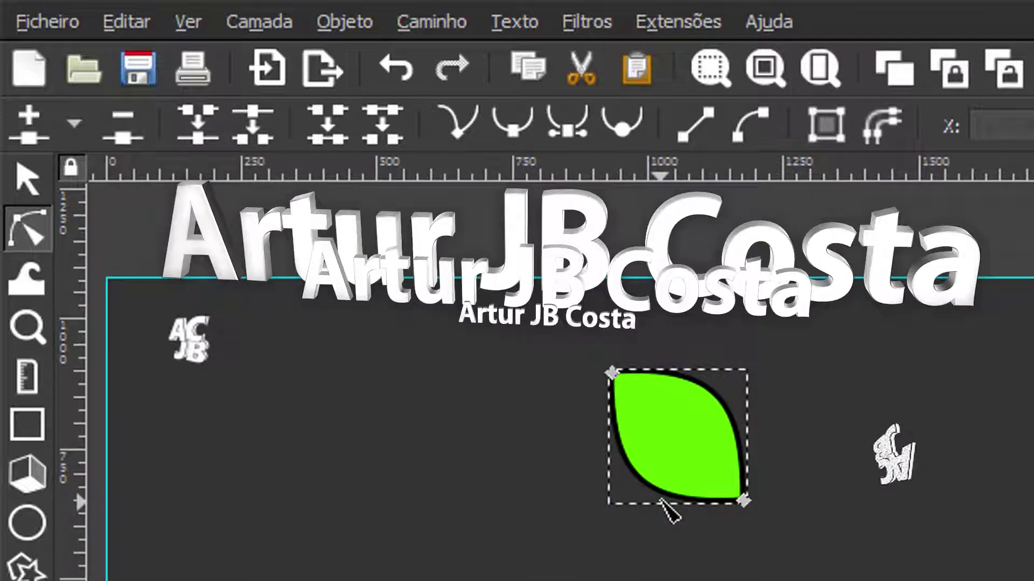
Pull both curve handles of the leaf's lower-right node inward to taper that end to a narrow tip.
{"action": "left_click", "coordinate": [739, 502]}
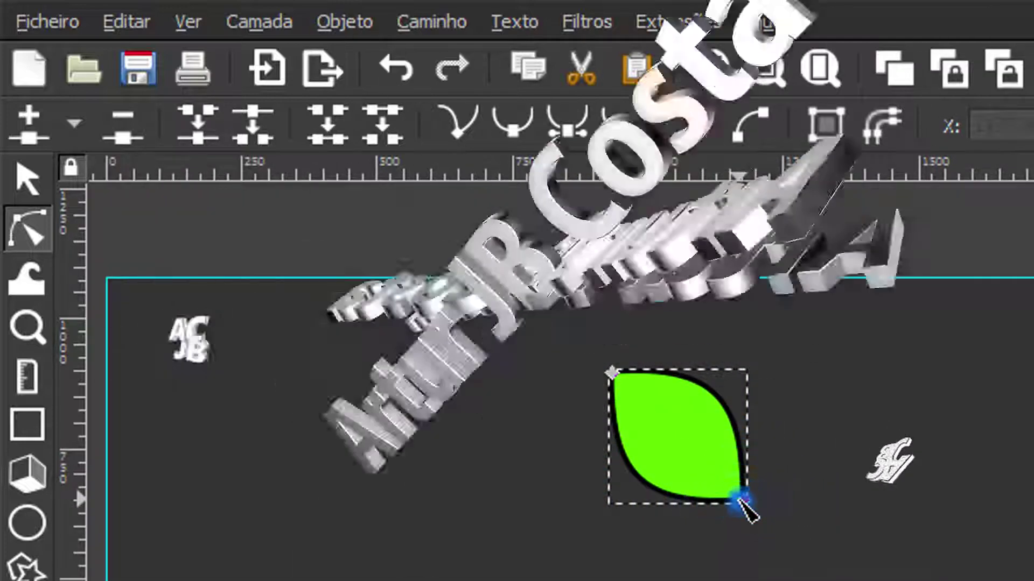
{"action": "left_click", "coordinate": [629, 509]}
{"action": "left_click", "coordinate": [636, 509]}
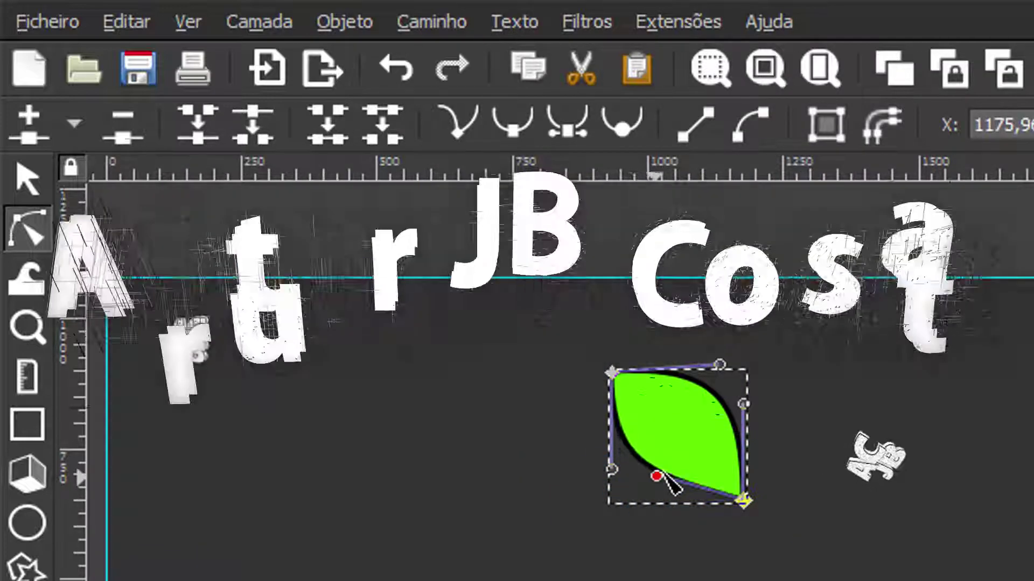
{"action": "left_click", "coordinate": [743, 404]}
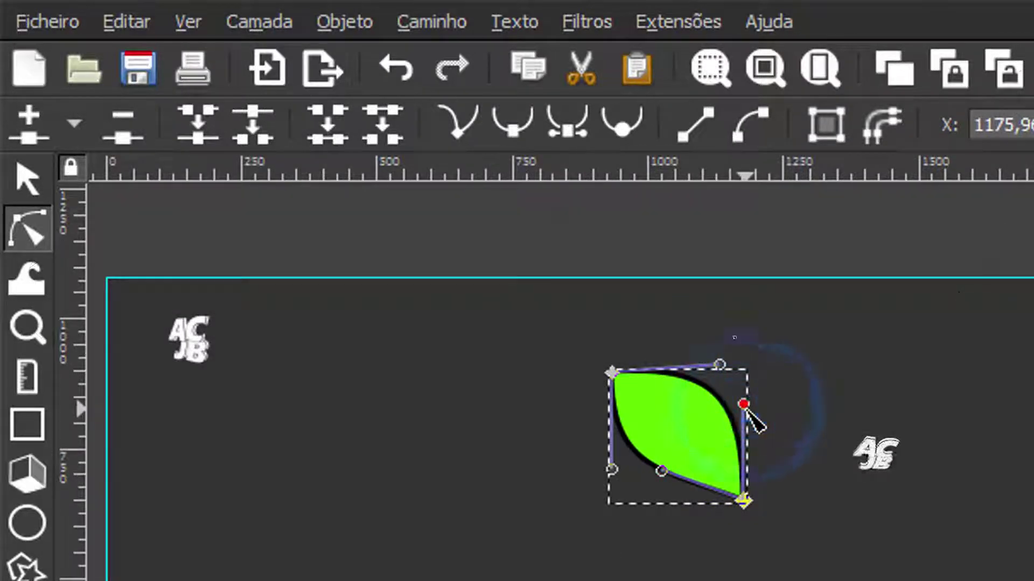
{"action": "left_click_drag", "start_coordinate": [745, 408], "coordinate": [728, 413]}
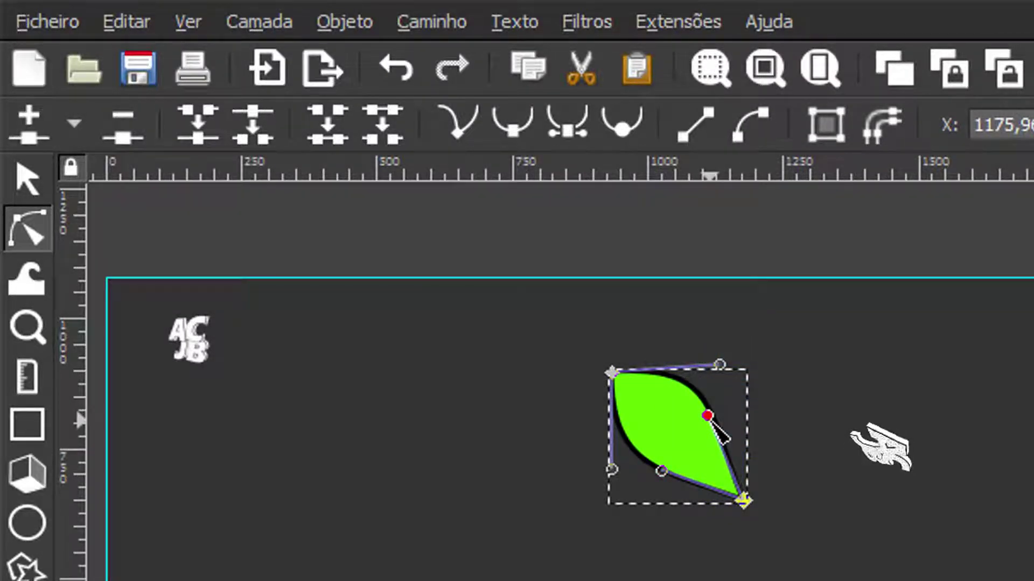
Pull the upper-left node's handles inward and fine-tune the lower-right node's handles to give the leaf smooth curved sides.
{"action": "left_click_drag", "start_coordinate": [612, 469], "coordinate": [619, 460]}
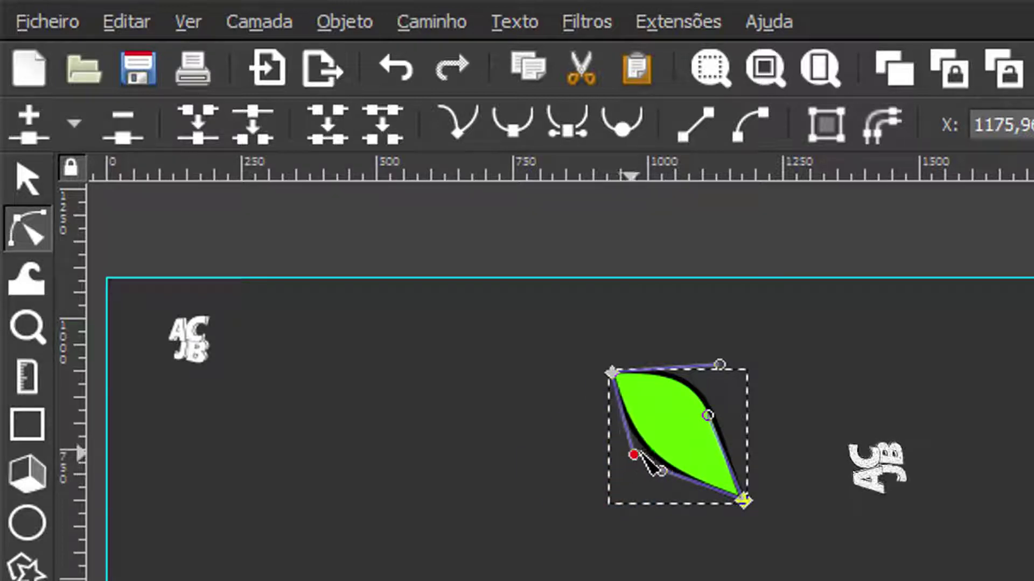
{"action": "left_click", "coordinate": [661, 472]}
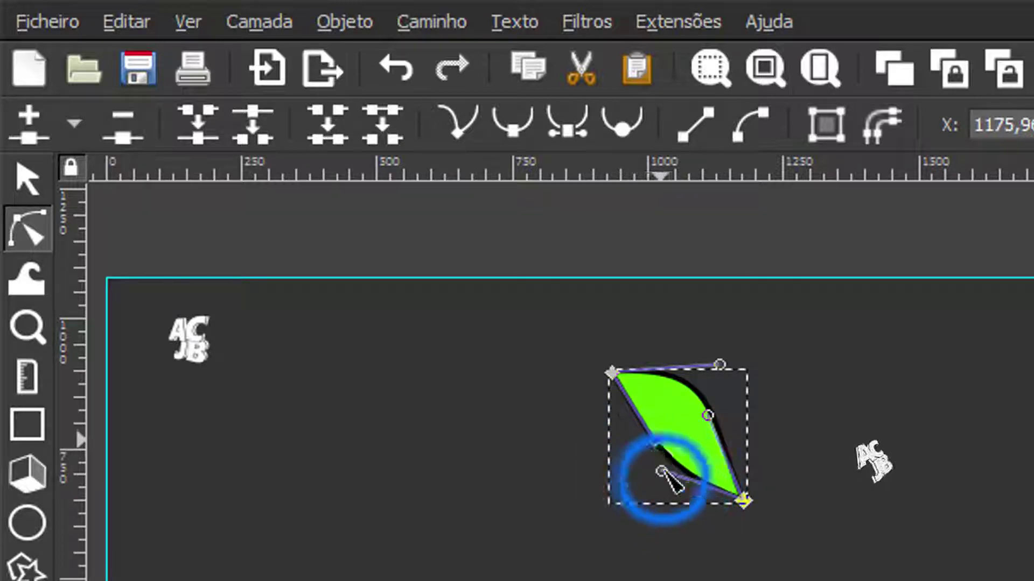
{"action": "left_click", "coordinate": [743, 499]}
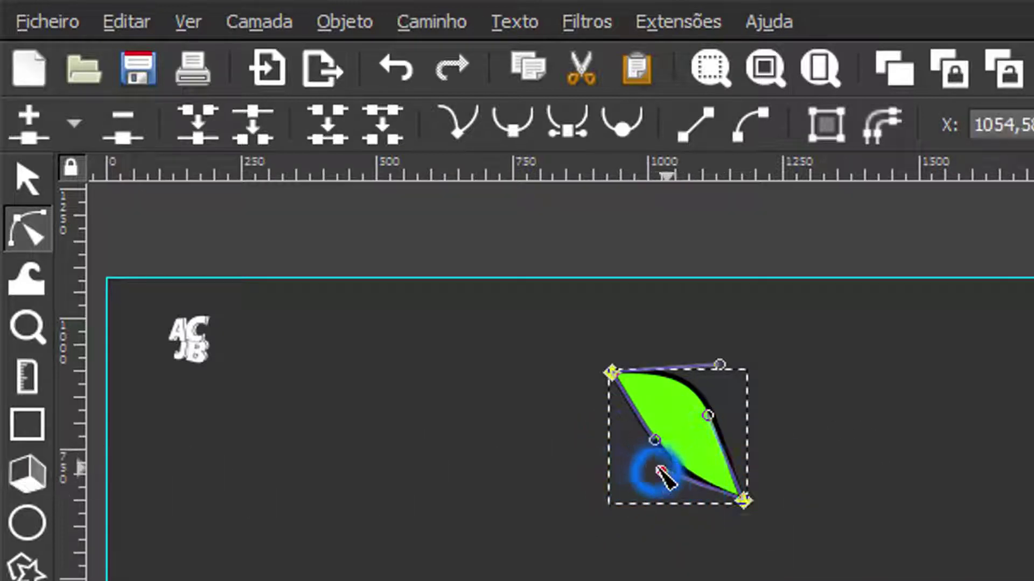
{"action": "left_click_drag", "start_coordinate": [707, 415], "coordinate": [714, 406]}
{"action": "left_click_drag", "start_coordinate": [719, 365], "coordinate": [690, 368]}
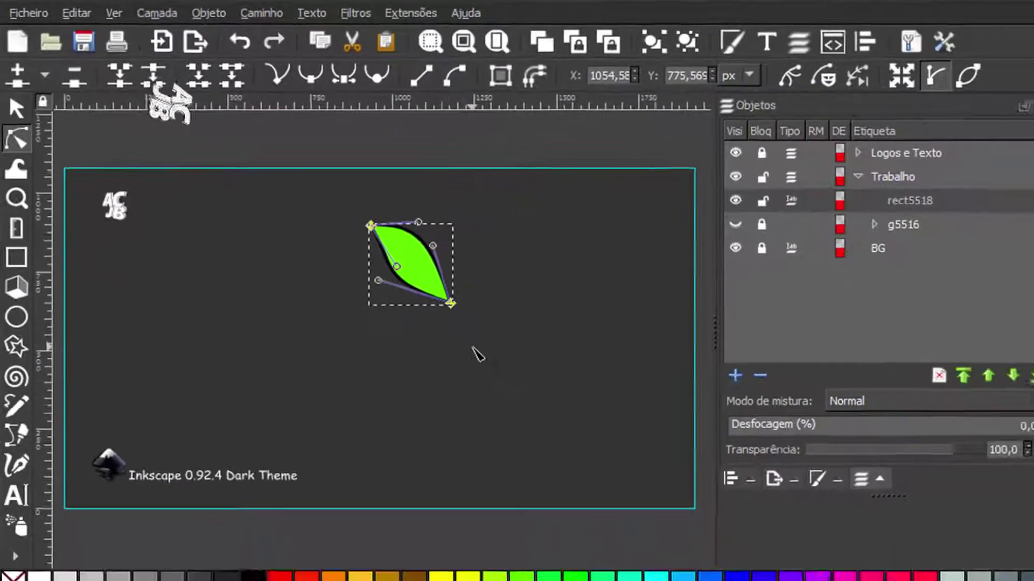
Move the leaf to the lower middle of the page and rotate it counterclockwise so it lies flatter.
{"action": "left_click", "coordinate": [24, 109]}
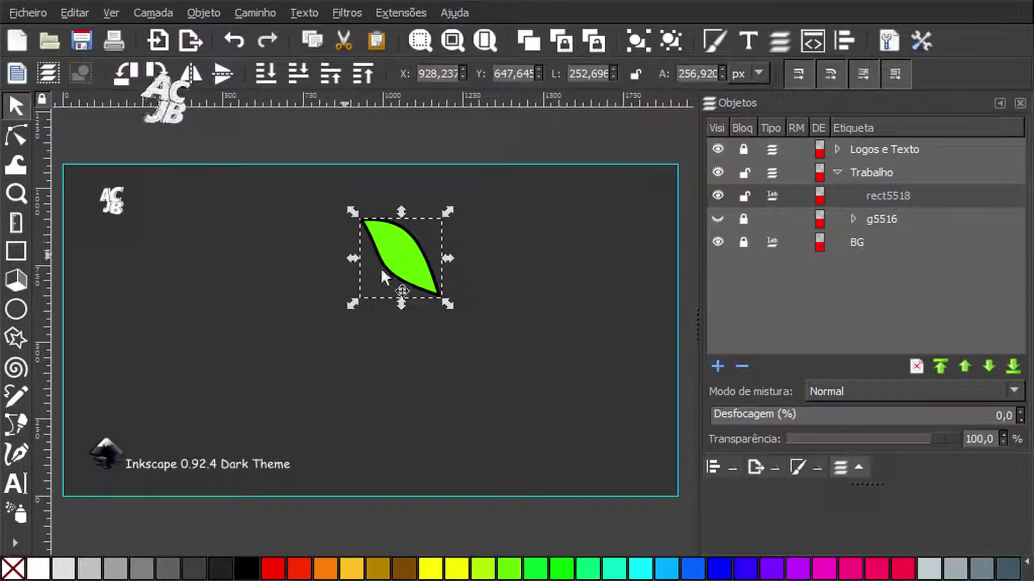
{"action": "left_click_drag", "start_coordinate": [402, 258], "coordinate": [442, 422]}
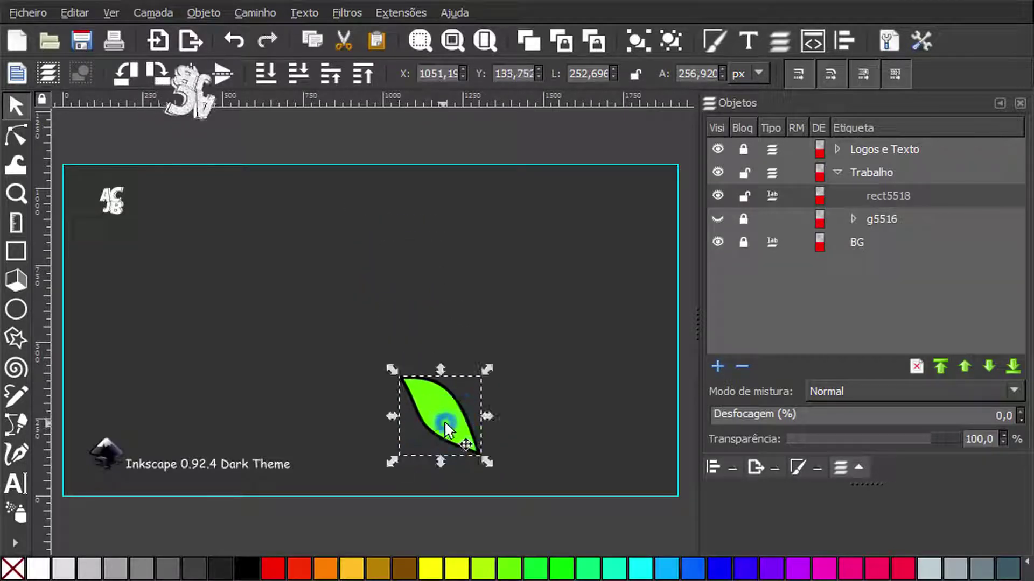
{"action": "left_click", "coordinate": [477, 400]}
{"action": "left_click_drag", "start_coordinate": [488, 370], "coordinate": [479, 361]}
{"action": "left_click", "coordinate": [453, 412]}
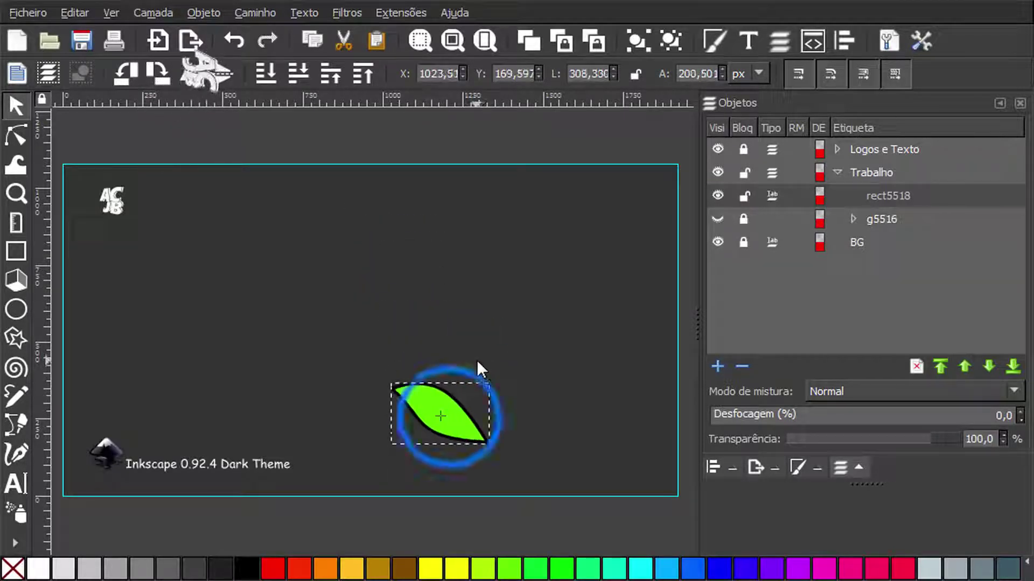
{"action": "left_click_drag", "start_coordinate": [452, 406], "coordinate": [441, 423]}
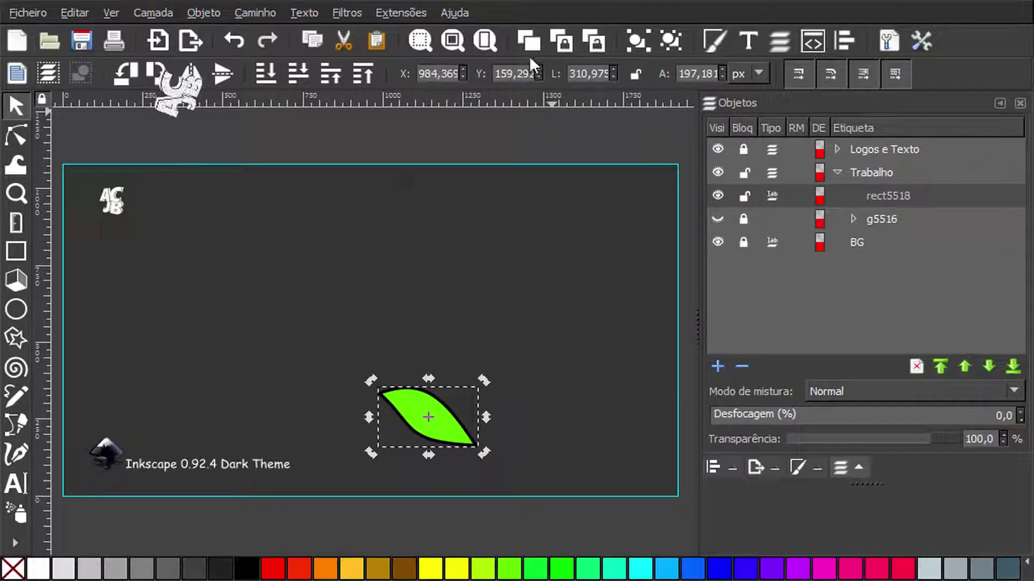
Duplicate the leaf, flip the copy horizontally and place it beside the original on its right as a mirrored pair.
{"action": "key", "text": "ctrl+d"}
{"action": "left_click", "coordinate": [527, 39]}
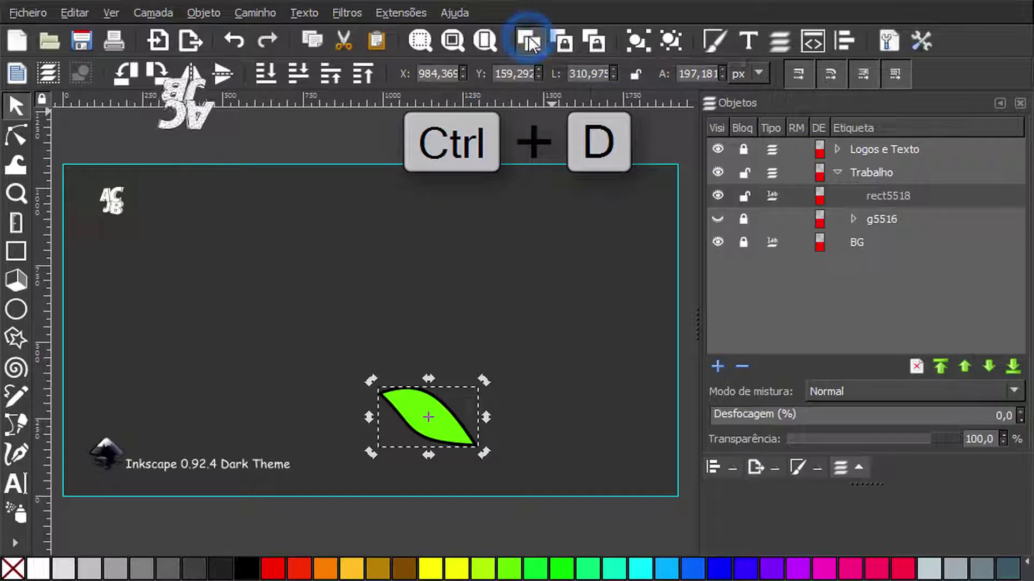
{"action": "left_click", "coordinate": [189, 75]}
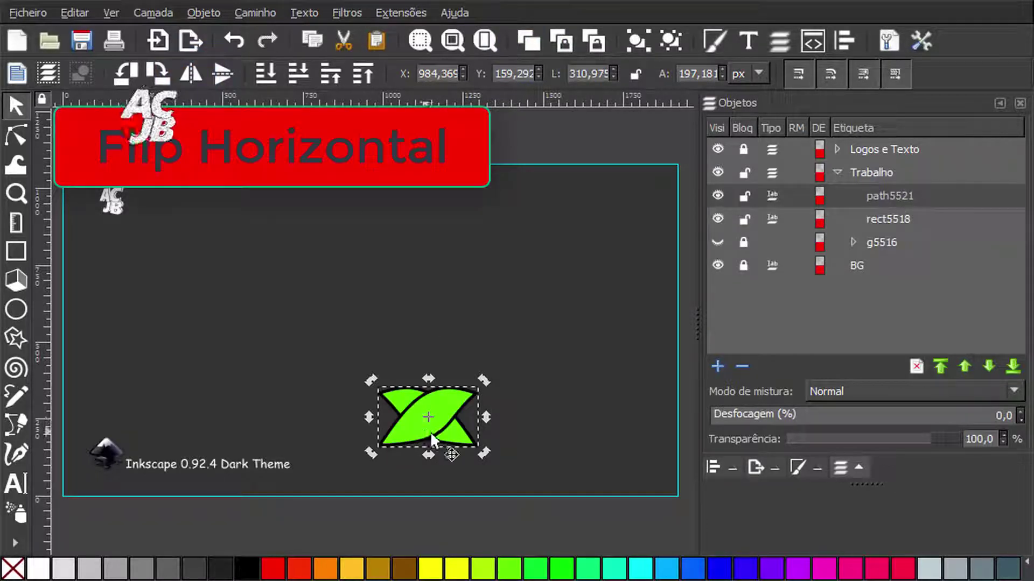
{"action": "left_click_drag", "start_coordinate": [445, 410], "coordinate": [554, 411]}
{"action": "left_click", "coordinate": [548, 467]}
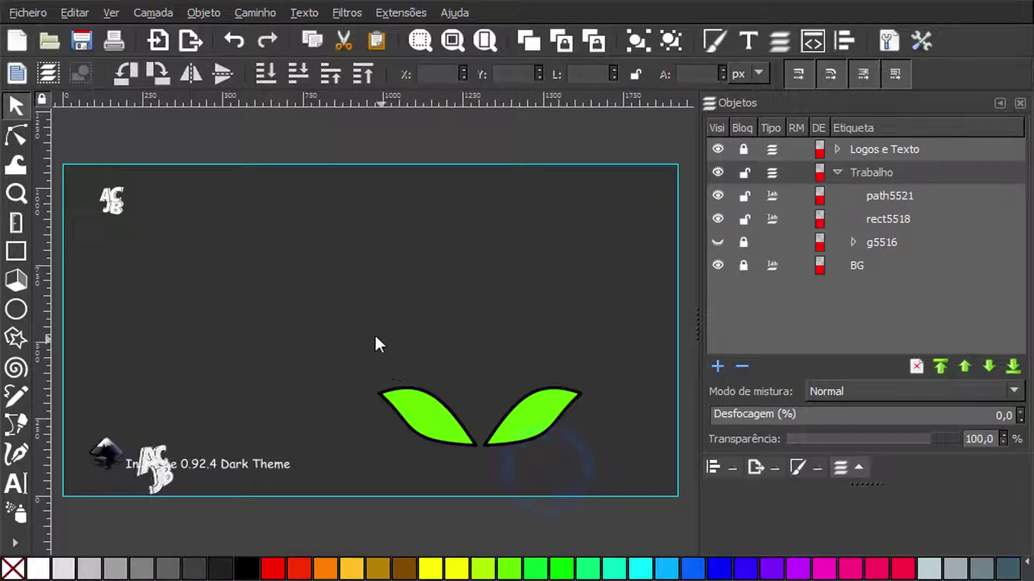
Select both leaves and combine them into a single path.
{"action": "left_click_drag", "start_coordinate": [455, 458], "coordinate": [623, 482]}
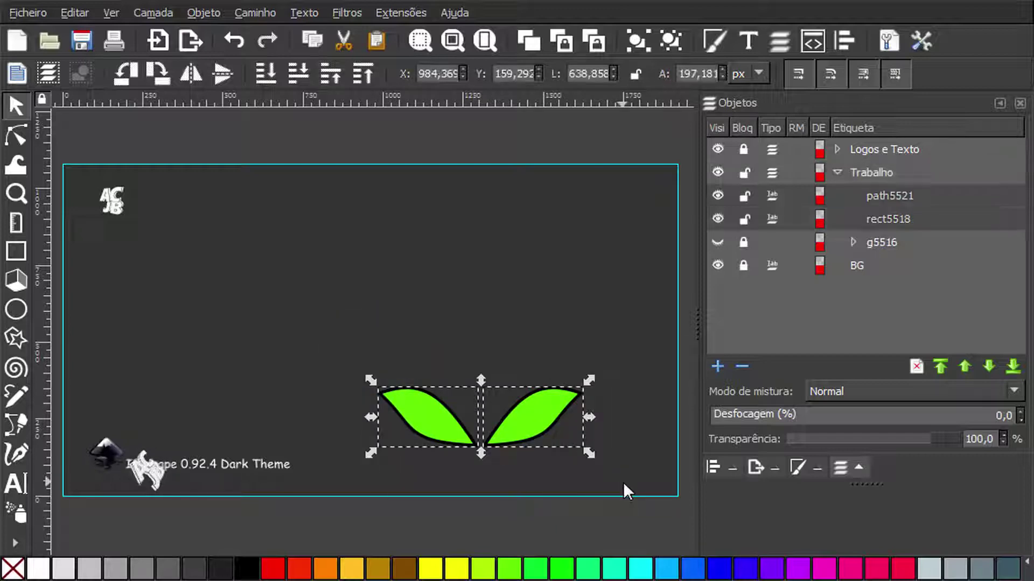
{"action": "left_click", "coordinate": [255, 13]}
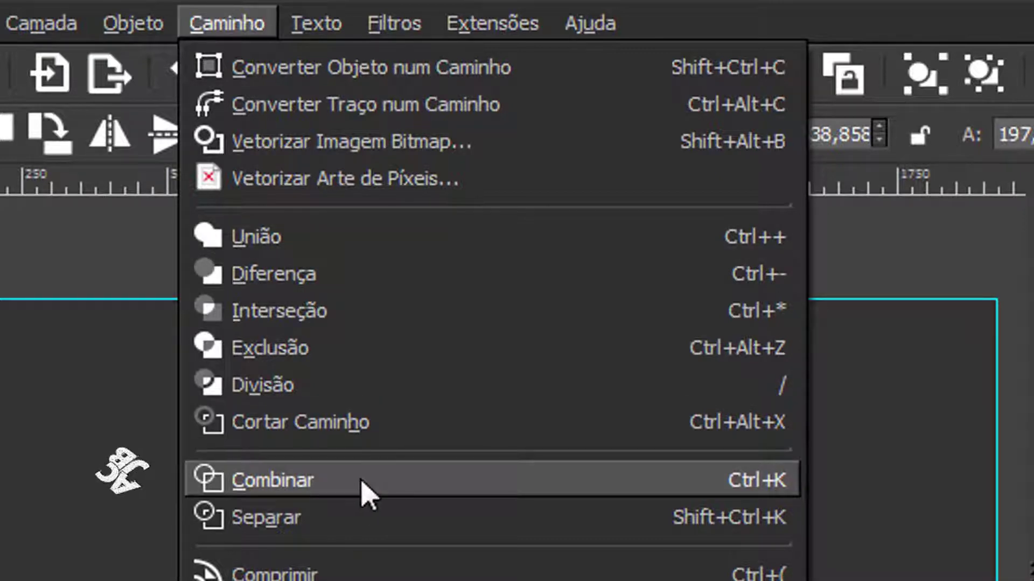
{"action": "left_click", "coordinate": [366, 492]}
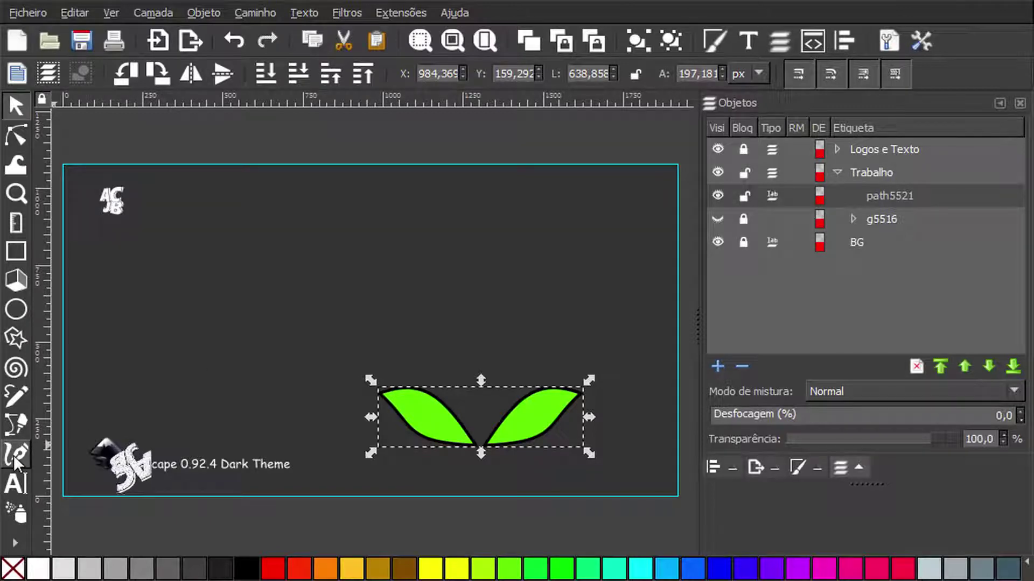
Draw a straight vertical Bezier line about 1018 px tall between the leaves, from below them up to the page's top edge.
{"action": "left_click", "coordinate": [23, 427]}
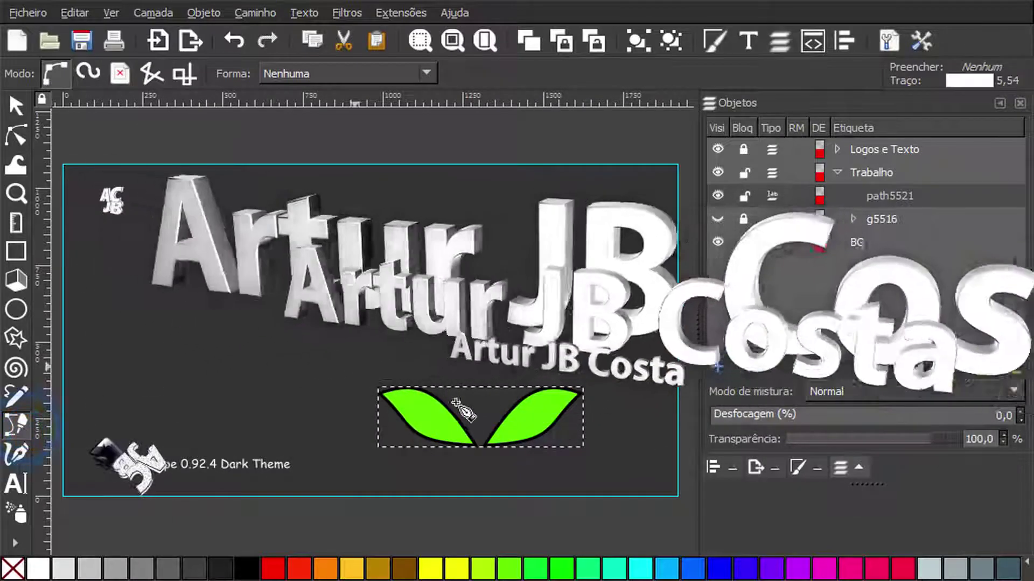
{"action": "left_click", "coordinate": [478, 483]}
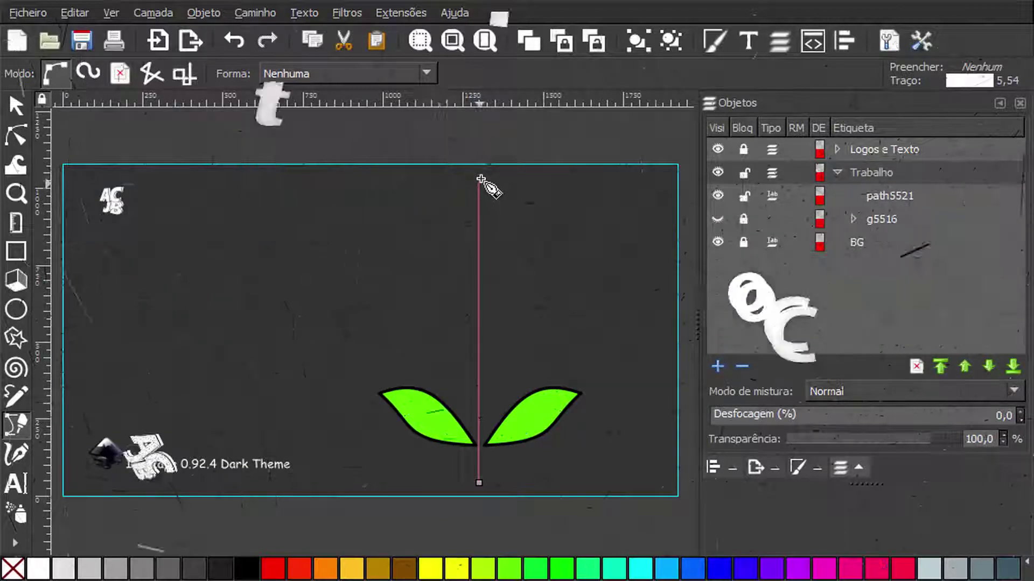
{"action": "left_click", "coordinate": [479, 170]}
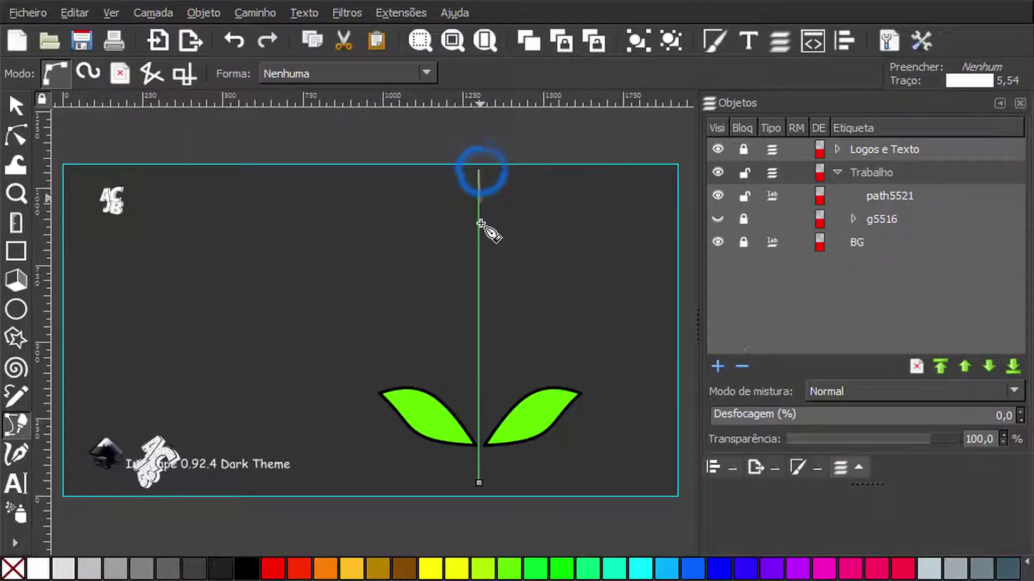
{"action": "right_click", "coordinate": [509, 217]}
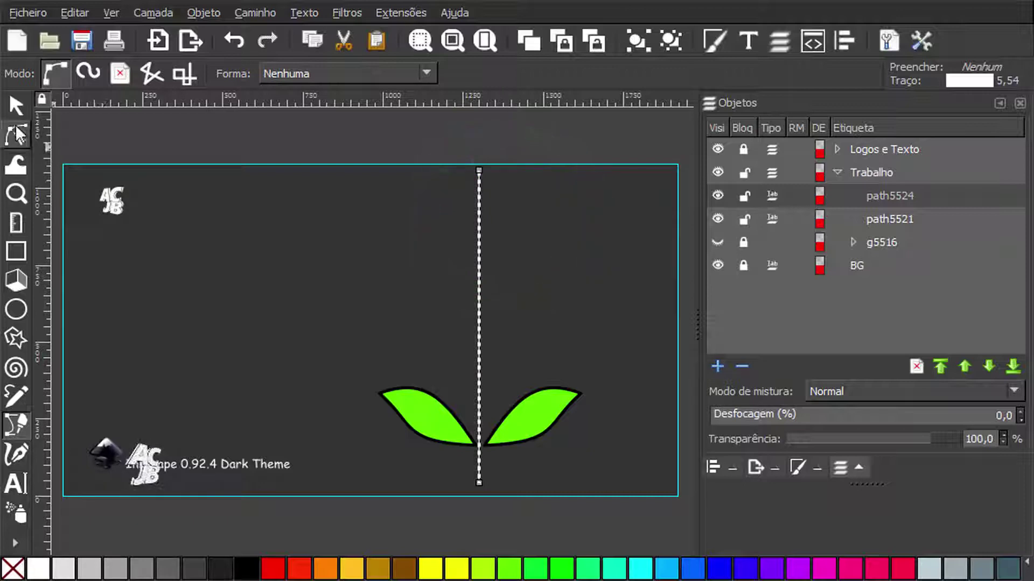
{"action": "left_click", "coordinate": [16, 106]}
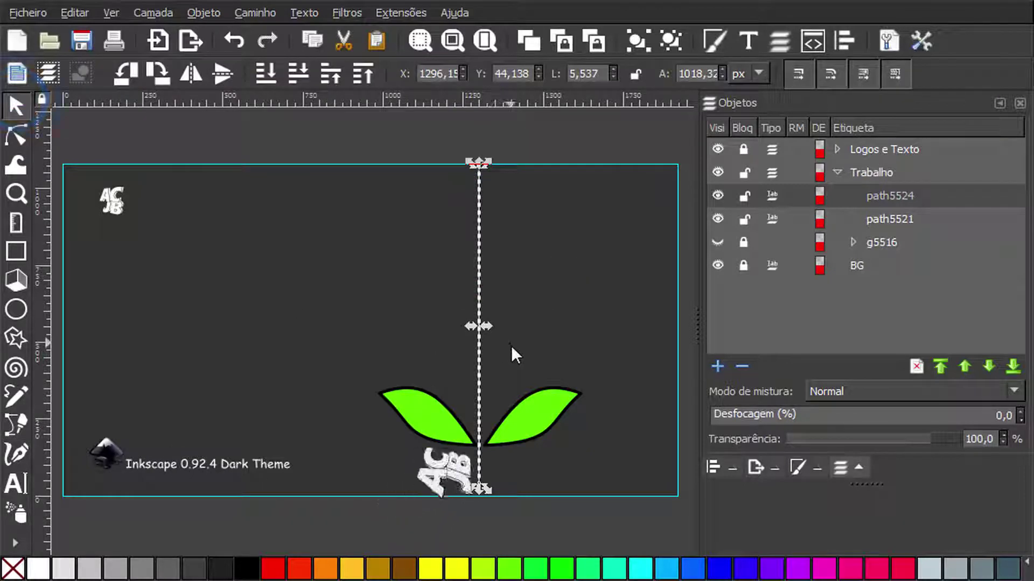
Add the Padrão ao Longo do Caminho live path effect to the vertical stem line.
{"action": "left_click", "coordinate": [260, 14]}
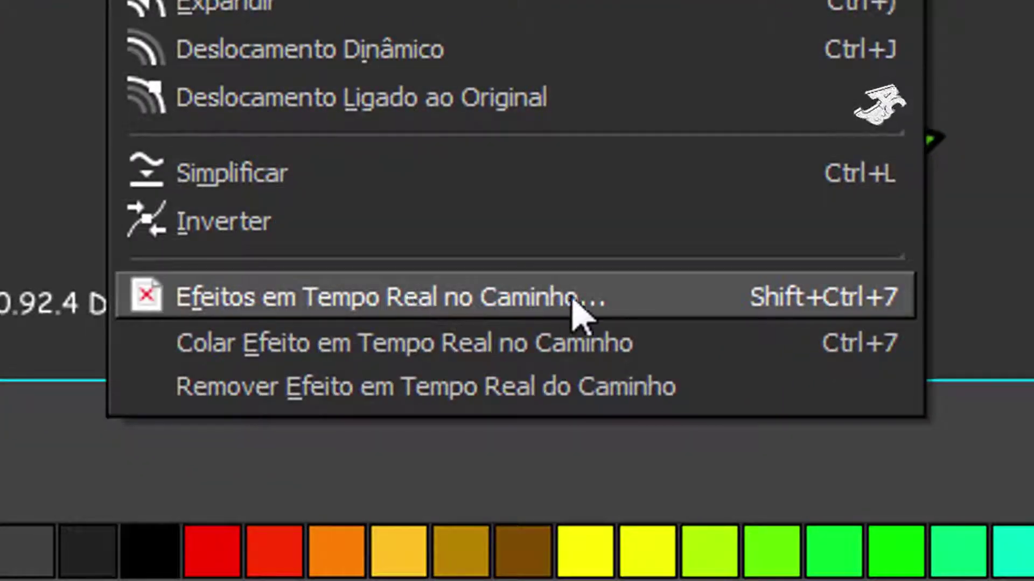
{"action": "left_click", "coordinate": [662, 314]}
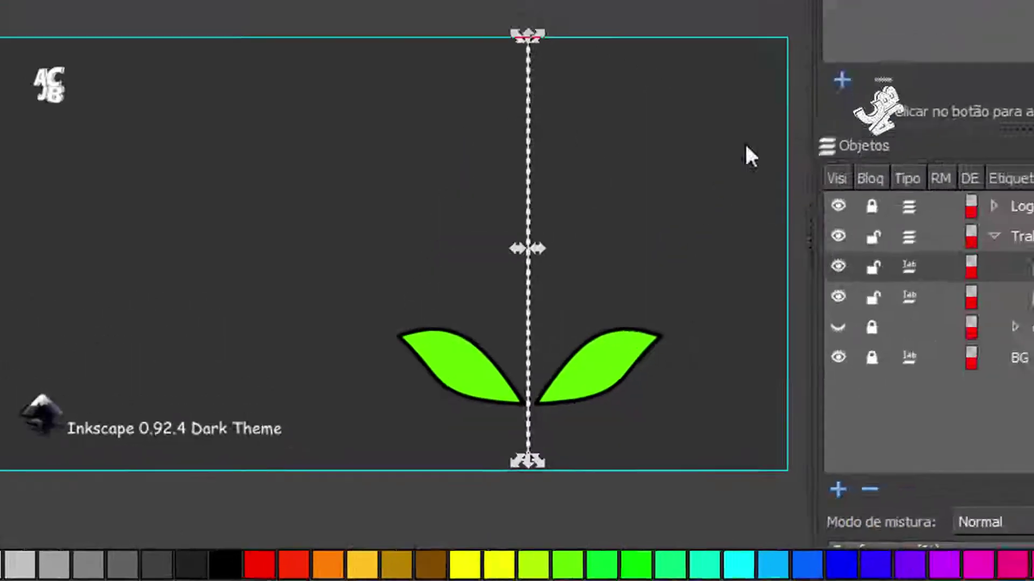
{"action": "left_click", "coordinate": [842, 81]}
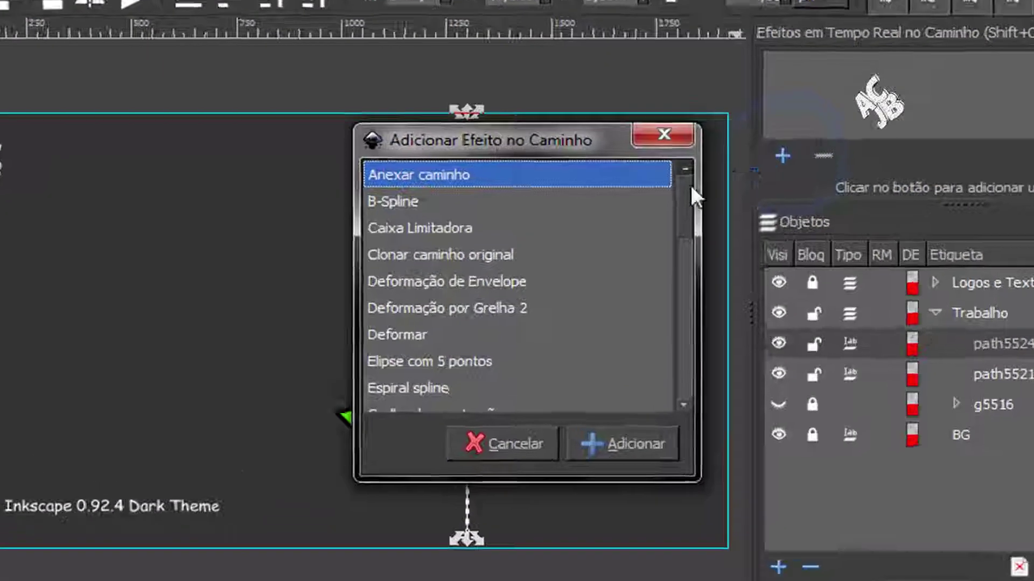
{"action": "scroll", "coordinate": [544, 292], "scroll_direction": "down", "scroll_amount": 3}
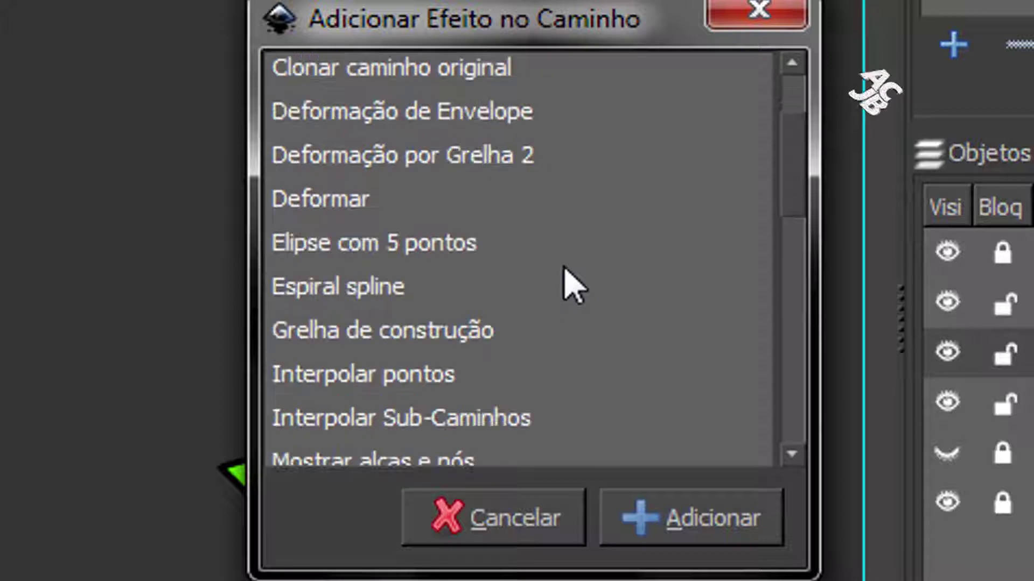
{"action": "scroll", "coordinate": [574, 289], "scroll_direction": "down", "scroll_amount": 2}
{"action": "scroll", "coordinate": [574, 291], "scroll_direction": "down", "scroll_amount": 2}
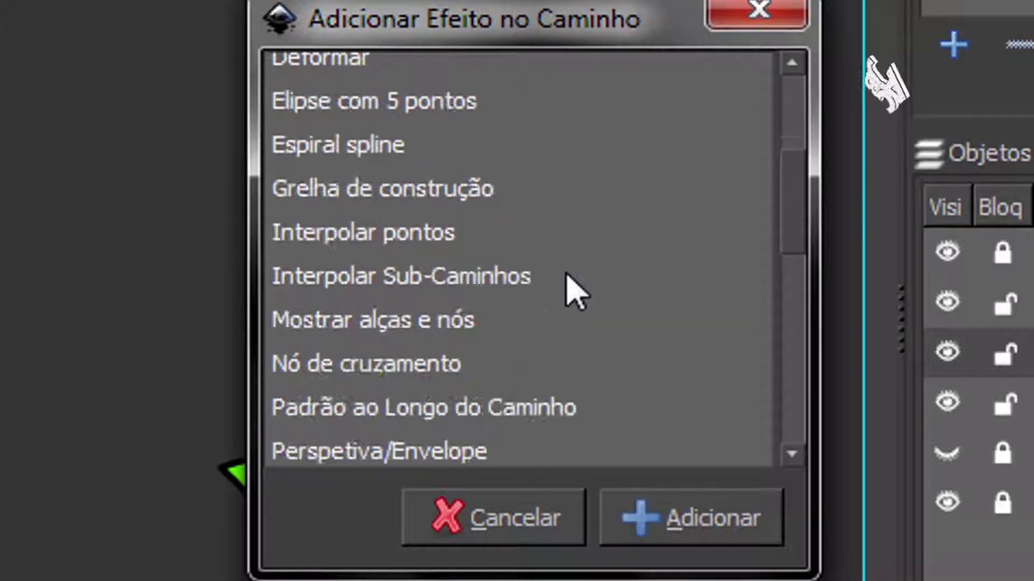
{"action": "scroll", "coordinate": [575, 292], "scroll_direction": "down", "scroll_amount": 3}
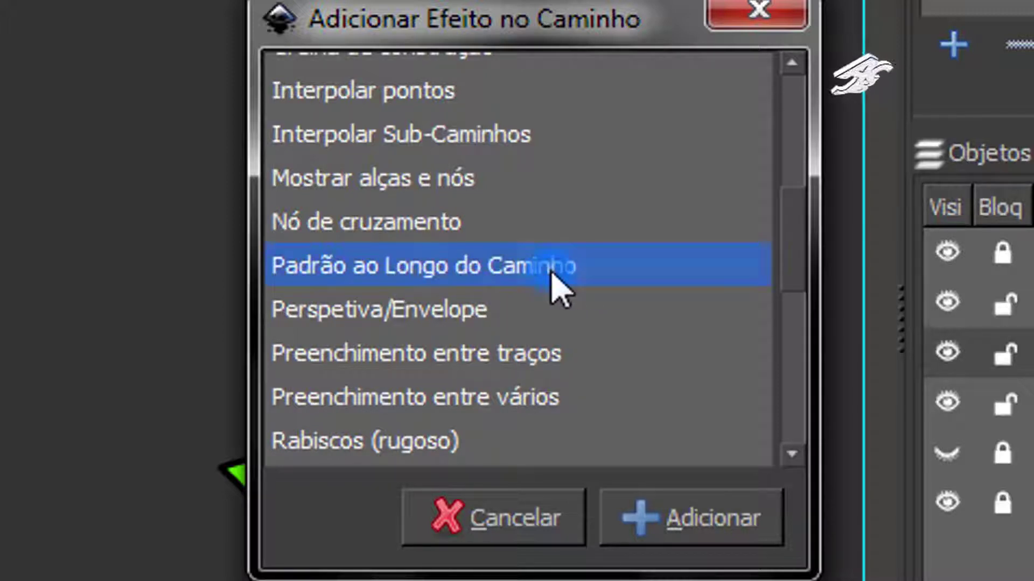
{"action": "left_click", "coordinate": [683, 534]}
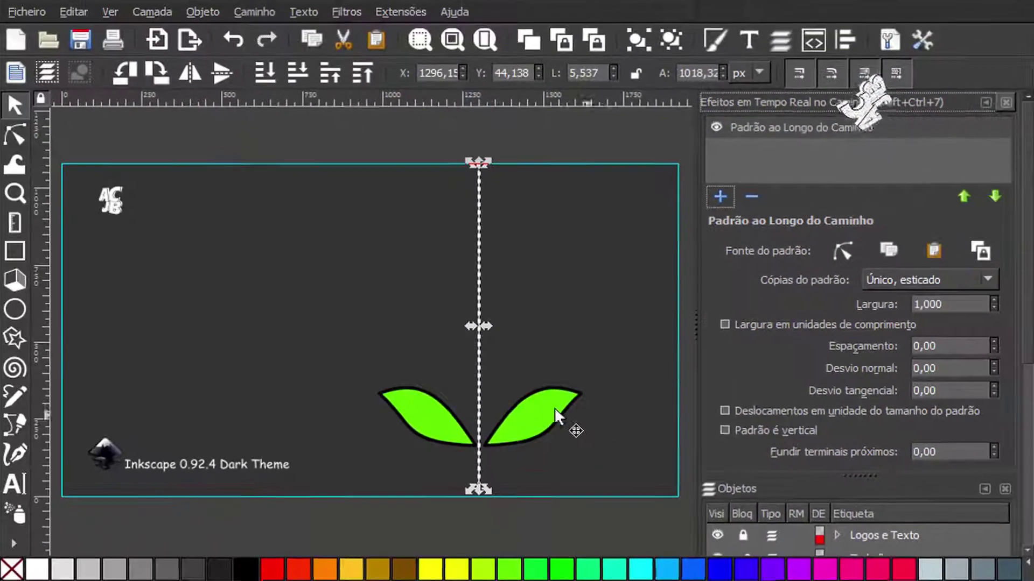
Copy the green leaf pair, paste it as the line's pattern source, and move the original leaves to the left part of the page.
{"action": "left_click", "coordinate": [579, 498]}
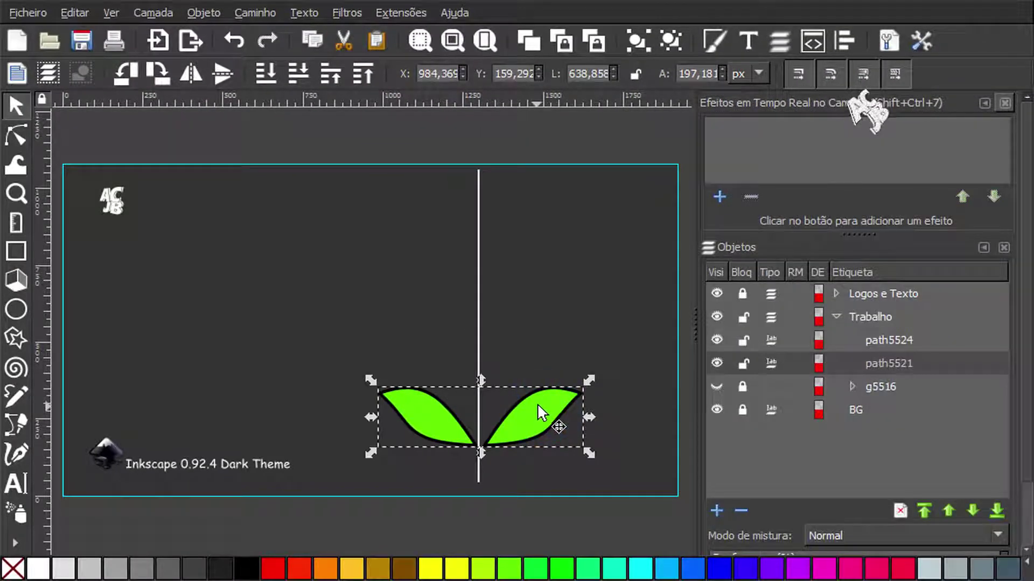
{"action": "left_click", "coordinate": [315, 46]}
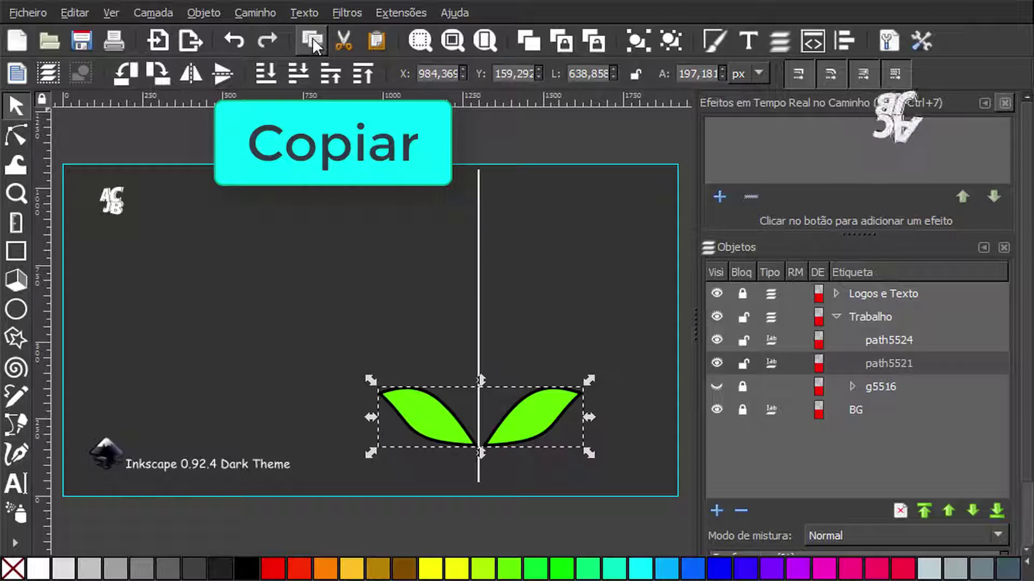
{"action": "left_click", "coordinate": [312, 37]}
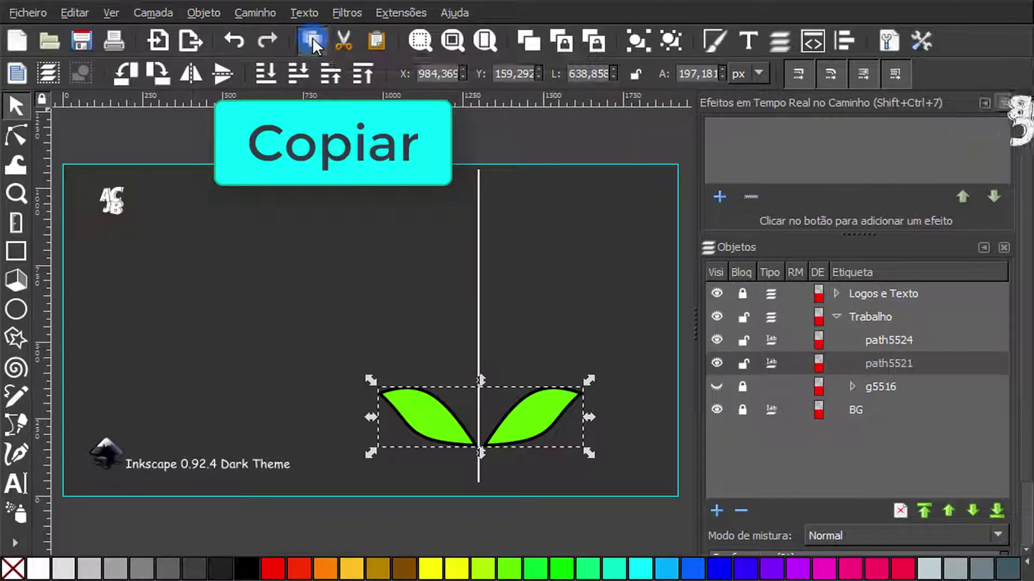
{"action": "left_click", "coordinate": [478, 272]}
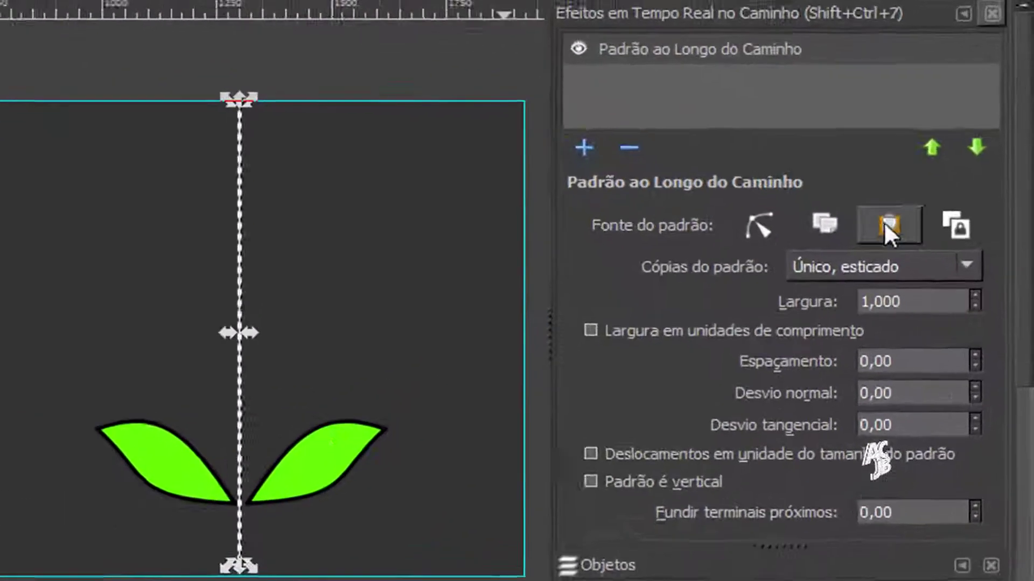
{"action": "left_click", "coordinate": [936, 254]}
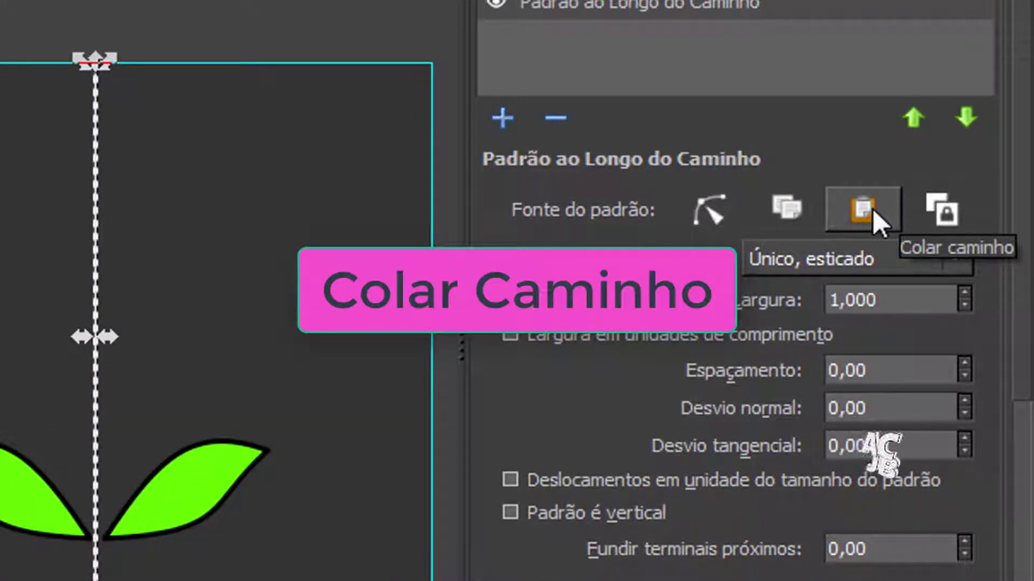
{"action": "left_click", "coordinate": [873, 209]}
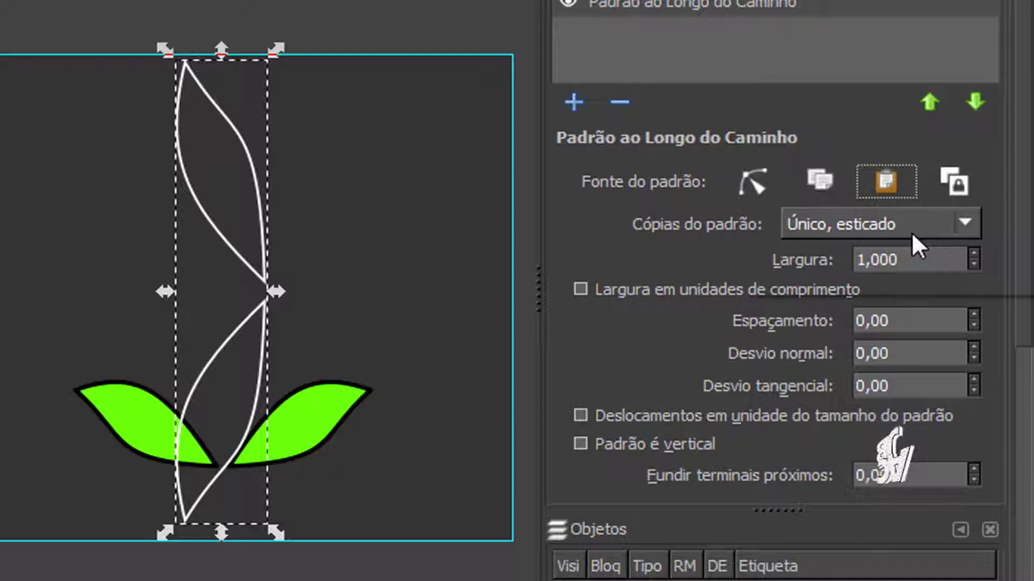
{"action": "left_click", "coordinate": [322, 414]}
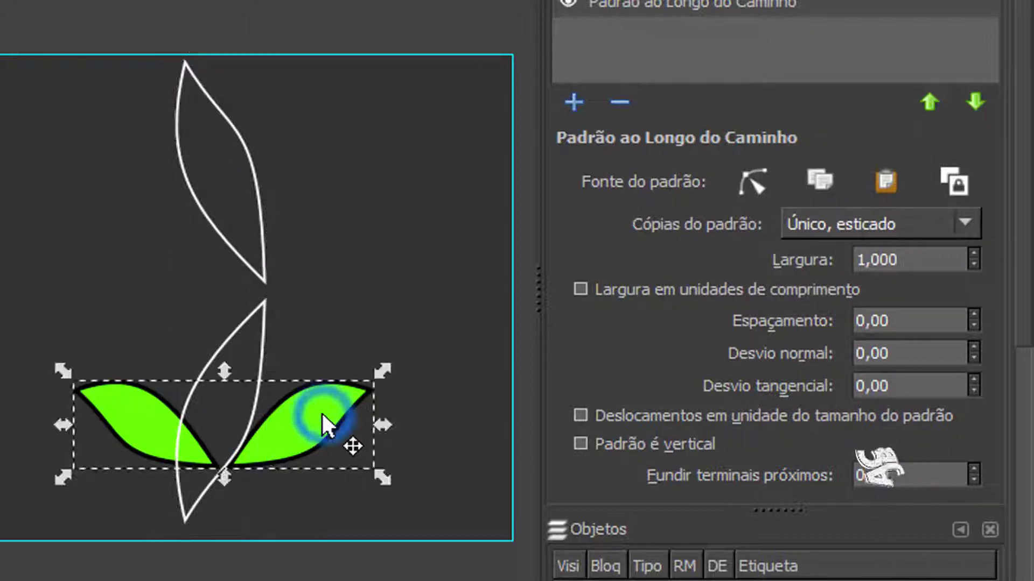
{"action": "left_click_drag", "start_coordinate": [322, 413], "coordinate": [0, 376]}
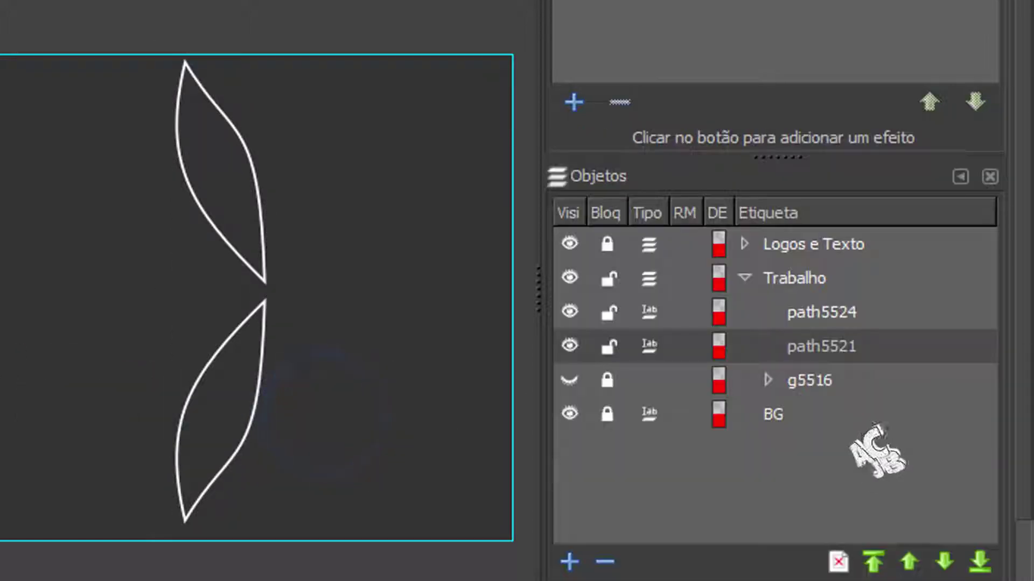
Set the stem effect's pattern copies to Repetido and make the pattern vertical.
{"action": "left_click", "coordinate": [262, 277]}
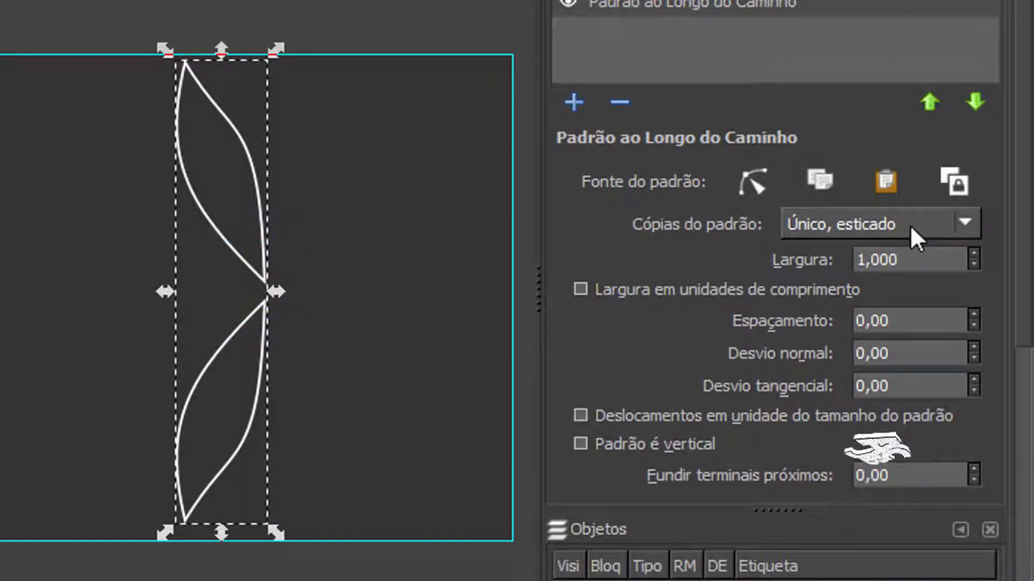
{"action": "left_click", "coordinate": [919, 224]}
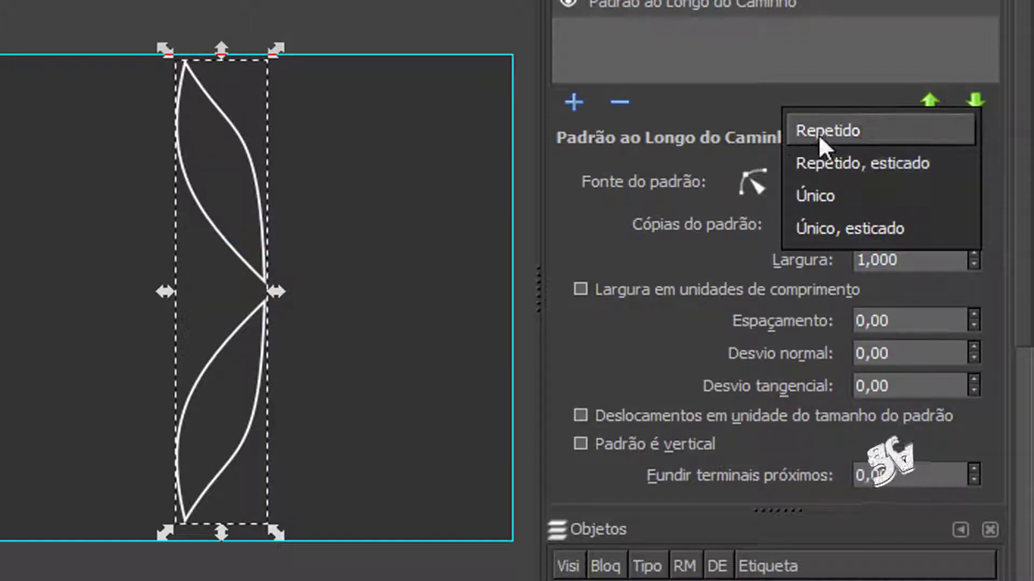
{"action": "left_click", "coordinate": [853, 134]}
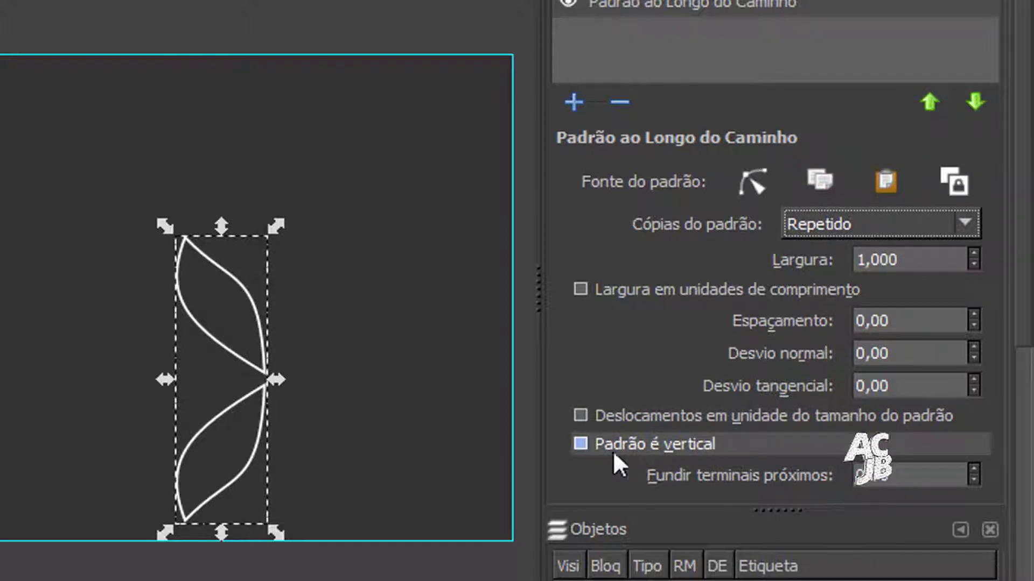
{"action": "left_click", "coordinate": [581, 445]}
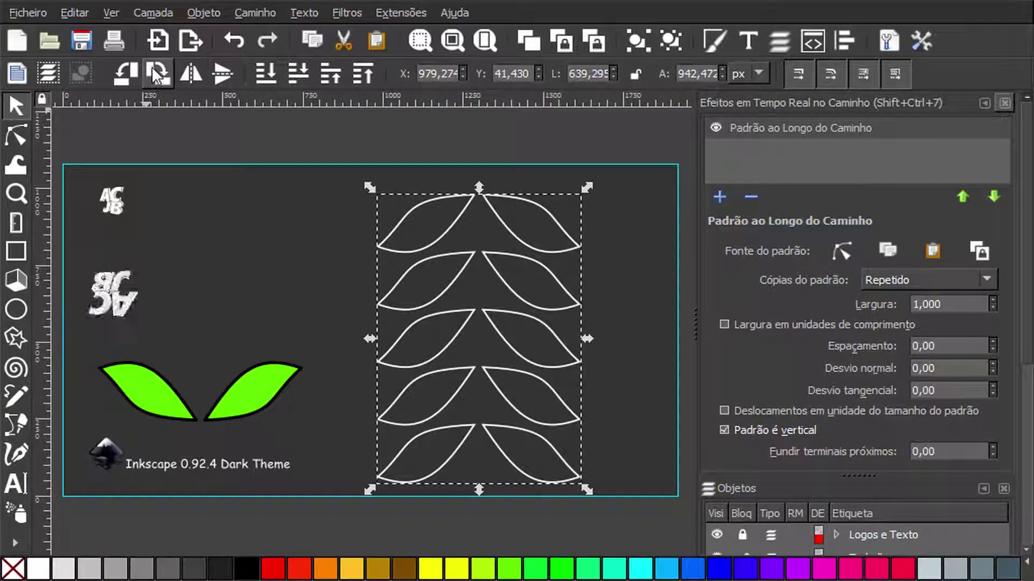
Rotate the repeated leaf outlines 180 degrees in two clockwise quarter turns so the leaves point upward, then deselect them.
{"action": "left_click", "coordinate": [153, 69]}
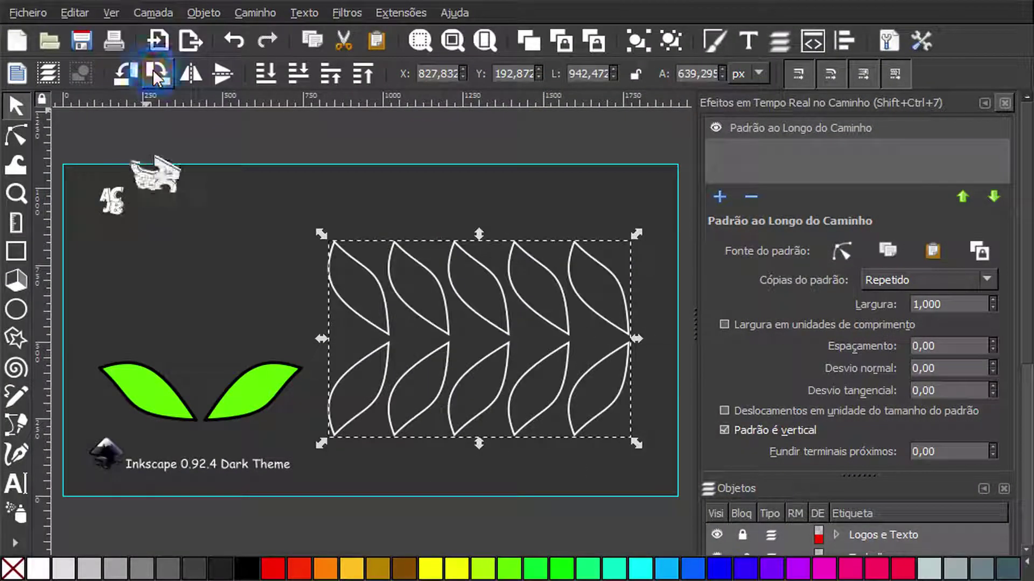
{"action": "left_click", "coordinate": [153, 69]}
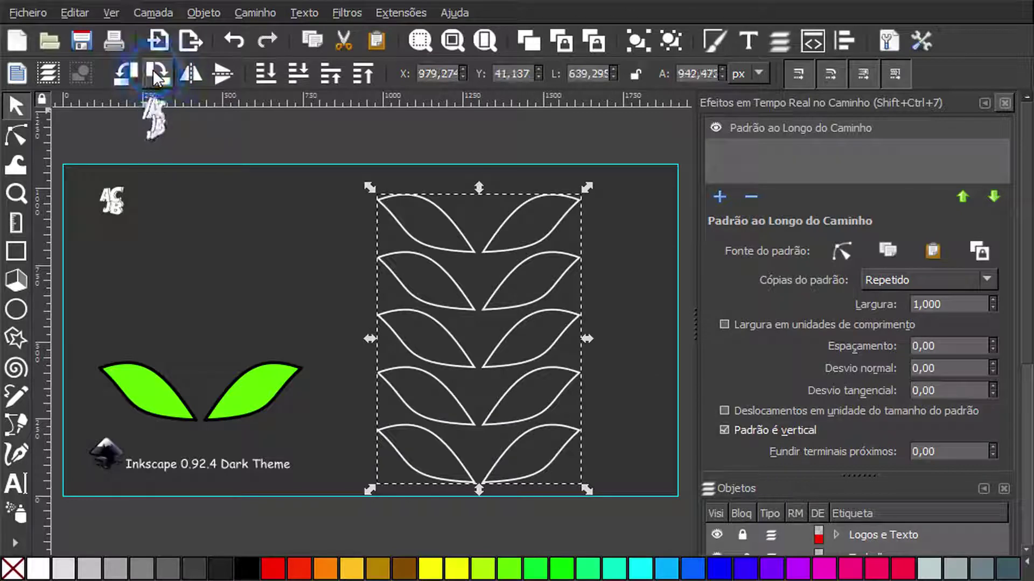
{"action": "left_click", "coordinate": [306, 266]}
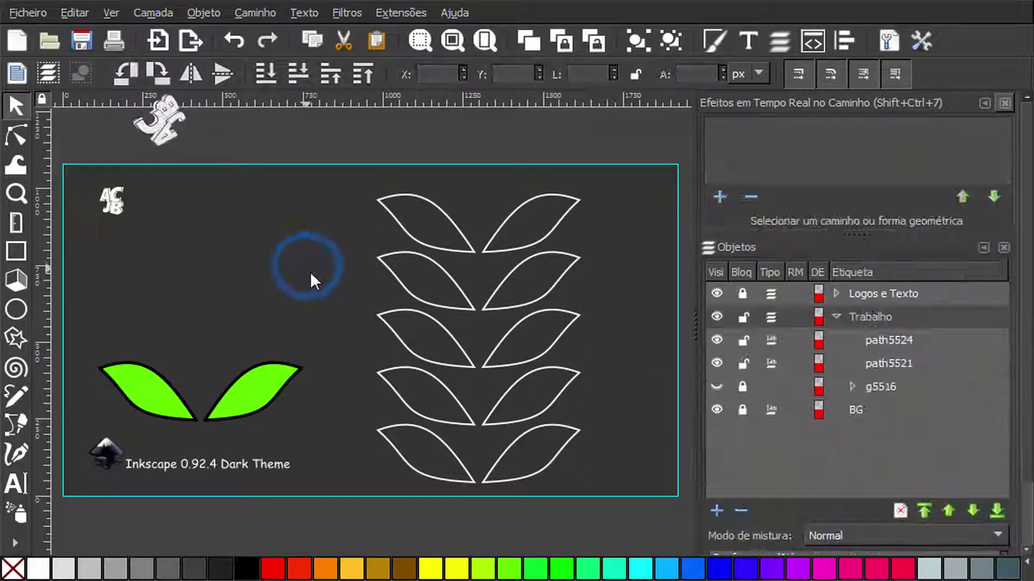
Adjust the leaf pattern's width with its on-canvas handle, first widening it slightly and then narrowing it to about 0,817.
{"action": "left_click", "coordinate": [19, 132]}
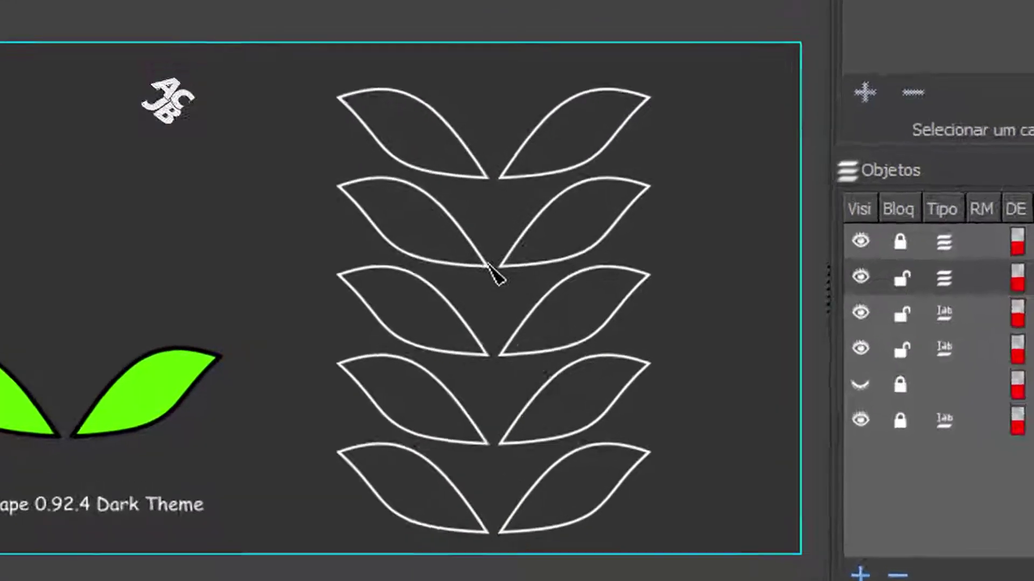
{"action": "left_click", "coordinate": [473, 314]}
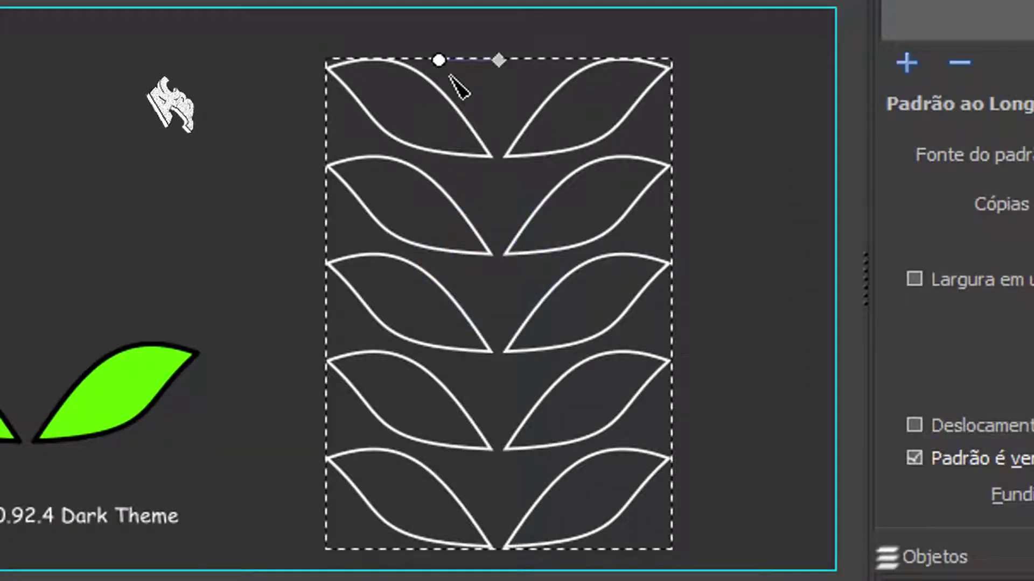
{"action": "left_click_drag", "start_coordinate": [441, 62], "coordinate": [445, 41]}
{"action": "left_click", "coordinate": [445, 32]}
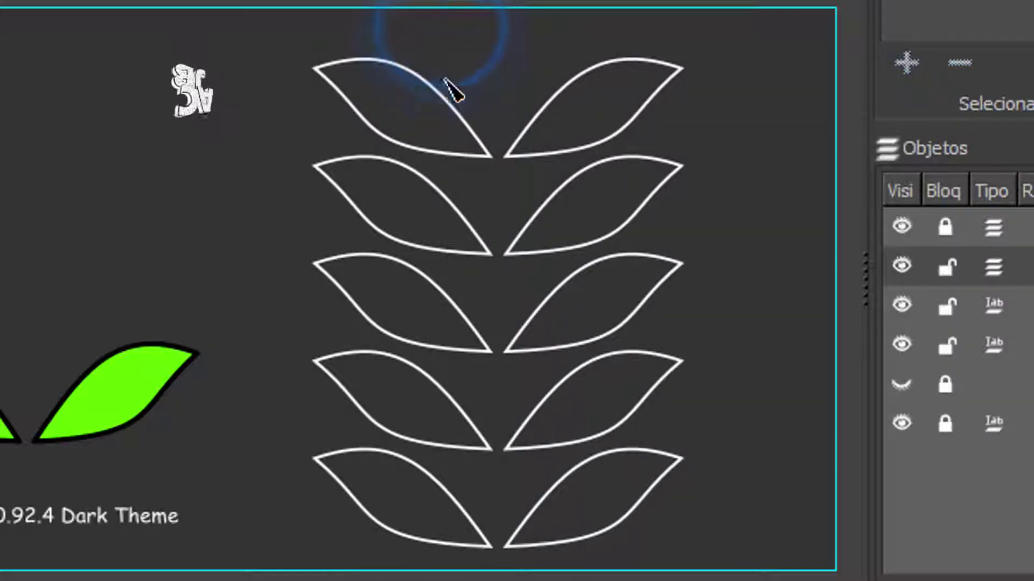
{"action": "left_click", "coordinate": [474, 156]}
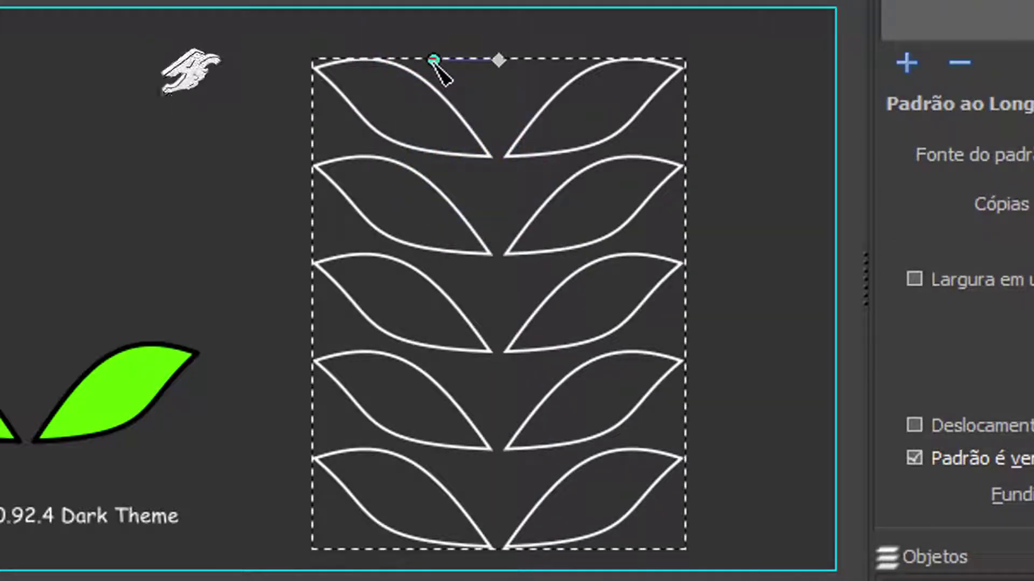
{"action": "mouse_move", "coordinate": [434, 59]}
{"action": "left_mouse_down"}
{"action": "mouse_move", "coordinate": [317, 60]}
{"action": "mouse_move", "coordinate": [449, 58]}
{"action": "left_mouse_up"}
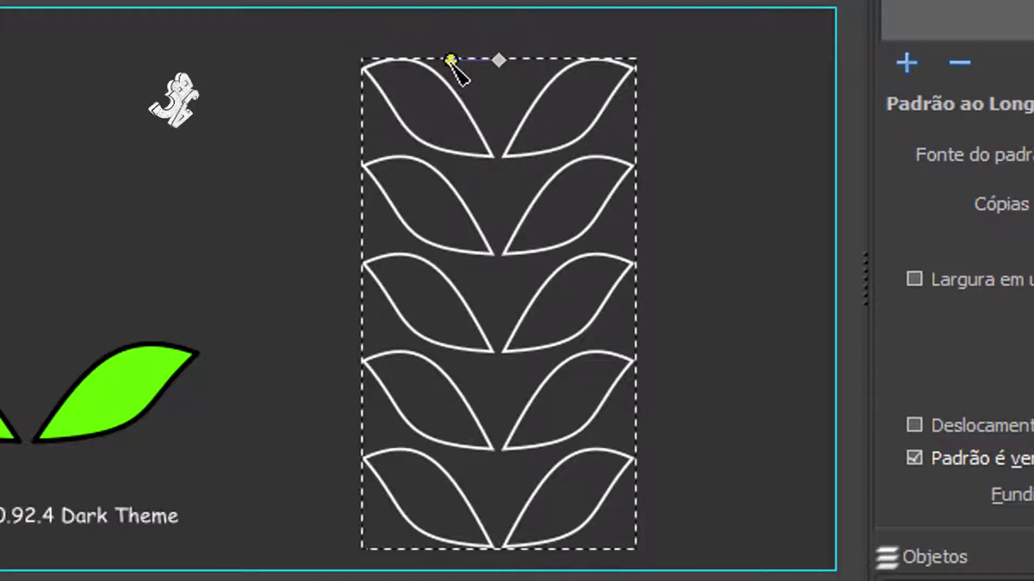
Lengthen the stem path by moving its top node up to the page's top edge and its bottom node just below the page.
{"action": "left_click_drag", "start_coordinate": [451, 60], "coordinate": [525, 15]}
{"action": "left_click", "coordinate": [499, 61]}
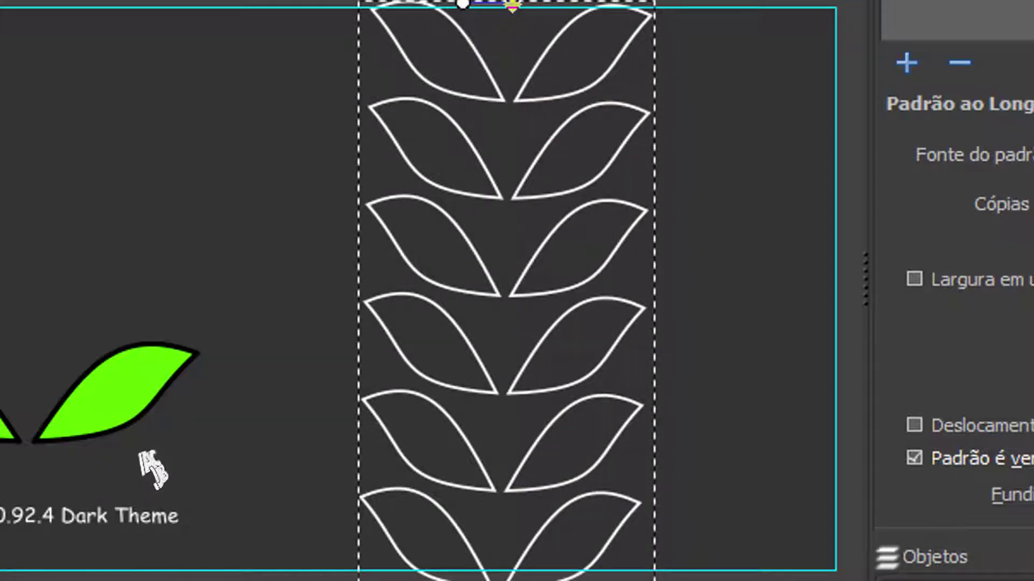
{"action": "left_click_drag", "start_coordinate": [507, 547], "coordinate": [506, 397]}
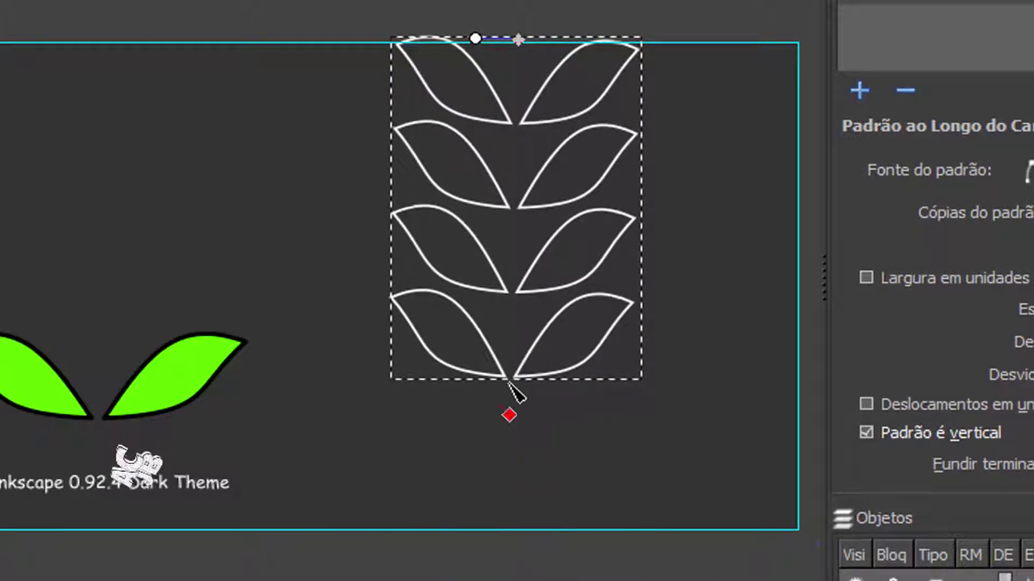
{"action": "left_click_drag", "start_coordinate": [509, 444], "coordinate": [506, 561]}
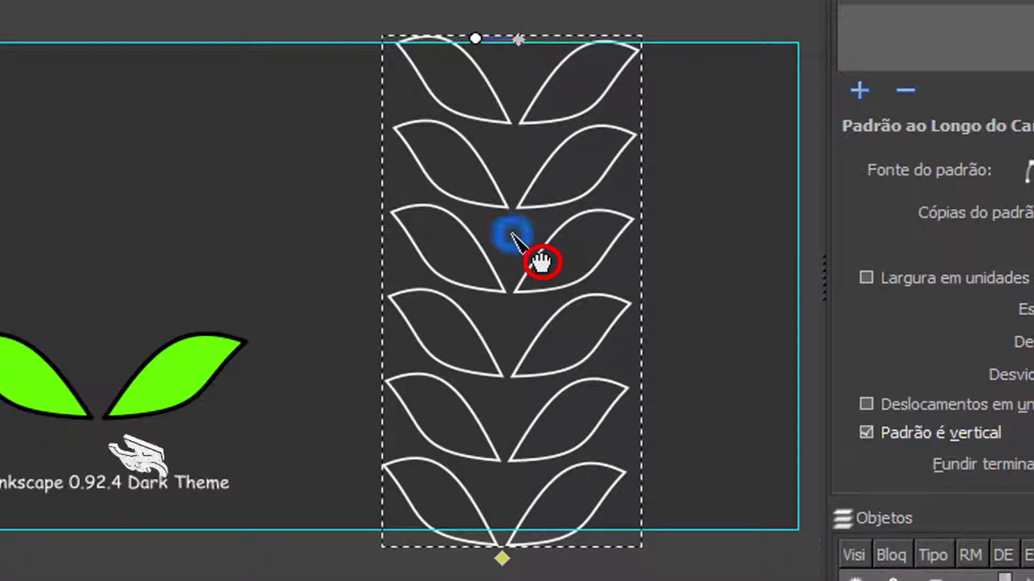
Bend the stem segment to the left and adjust both of its curve handles so the leaves follow a smooth arc.
{"action": "left_click_drag", "start_coordinate": [541, 262], "coordinate": [451, 299]}
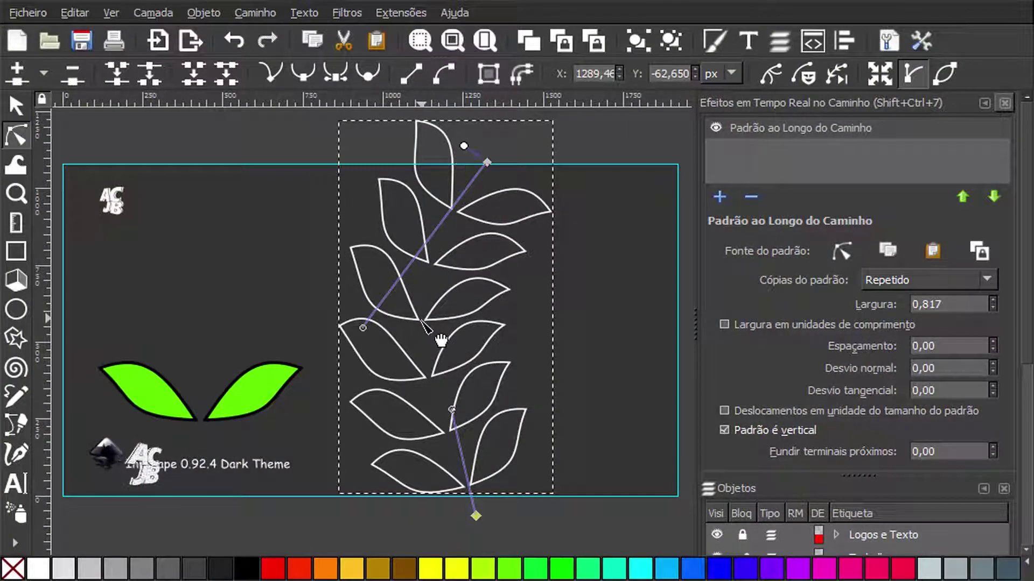
{"action": "left_click_drag", "start_coordinate": [363, 328], "coordinate": [352, 347]}
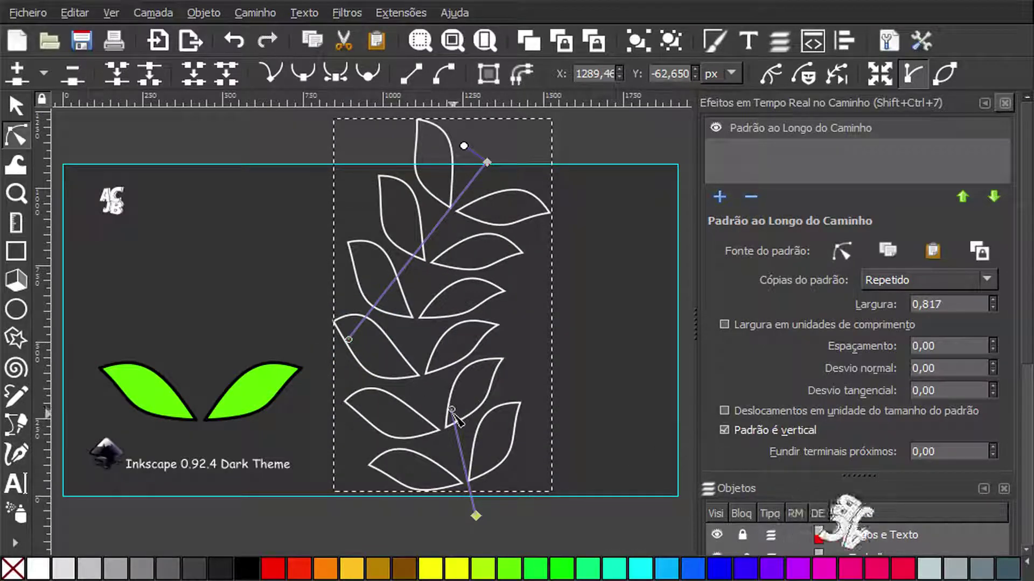
{"action": "left_click", "coordinate": [453, 411]}
{"action": "left_click_drag", "start_coordinate": [452, 411], "coordinate": [410, 455]}
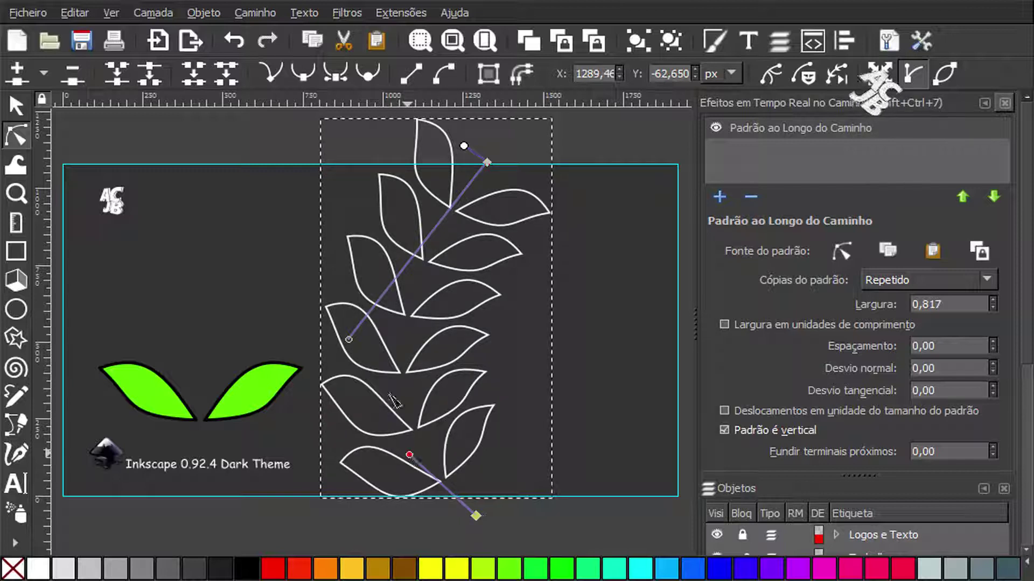
{"action": "left_click_drag", "start_coordinate": [350, 345], "coordinate": [360, 353]}
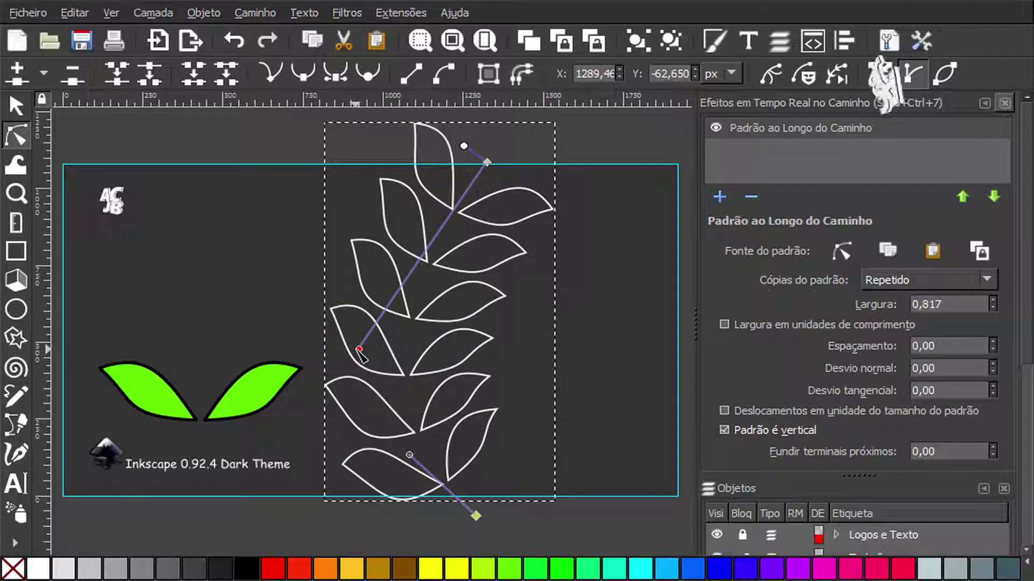
{"action": "left_click", "coordinate": [250, 308]}
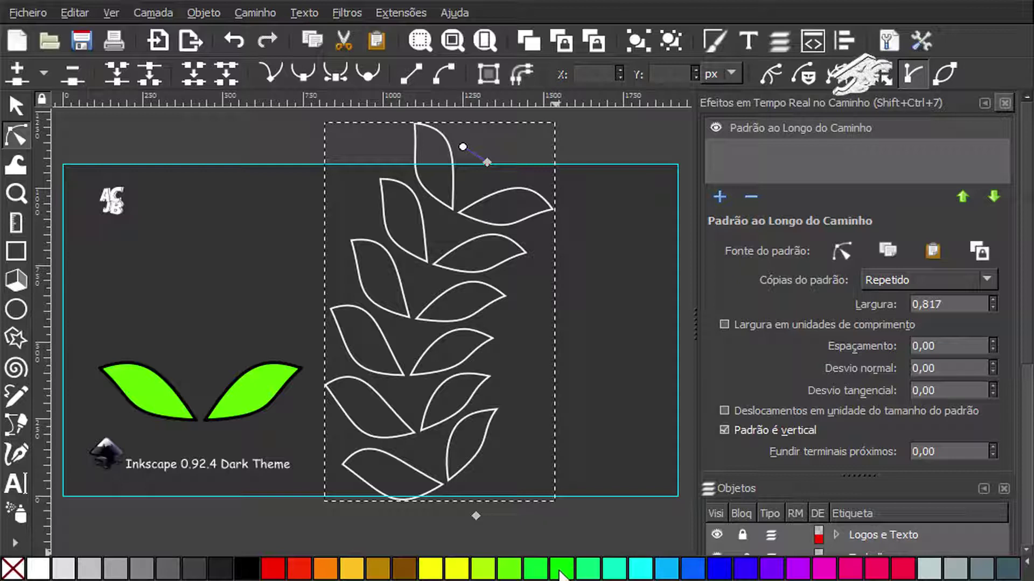
Fill the patterned leaves on the branch with bright green and give them a black outline.
{"action": "left_click", "coordinate": [541, 573]}
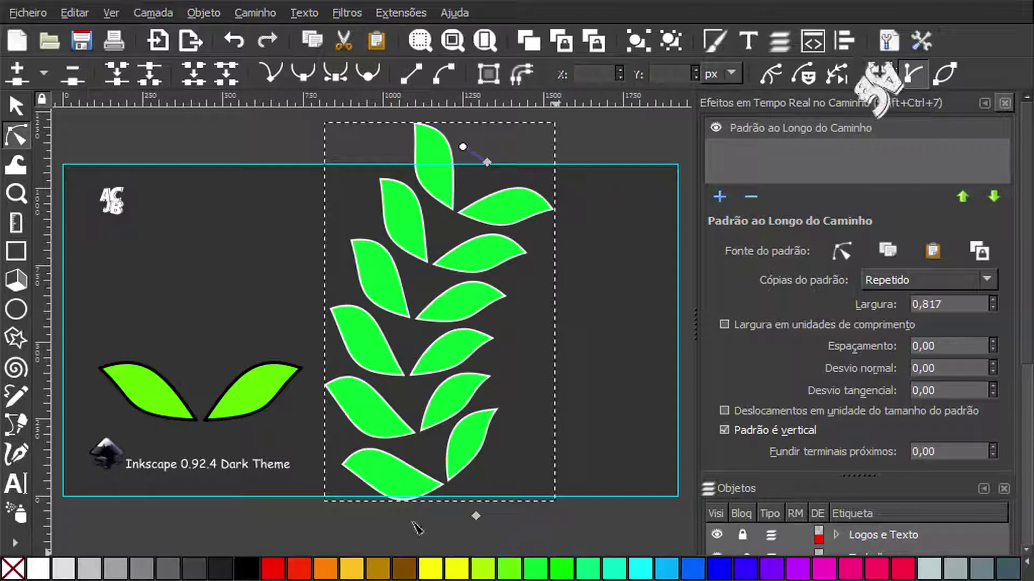
{"action": "left_click", "coordinate": [247, 571], "text": "shift"}
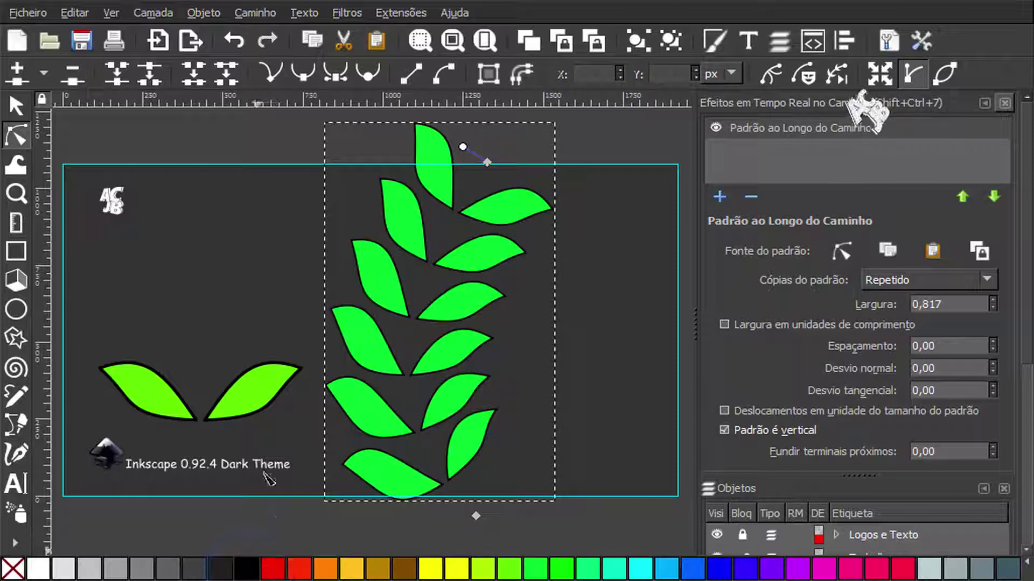
Break apart the original leaf pair beside the branch into two separate leaf paths.
{"action": "left_click", "coordinate": [256, 412]}
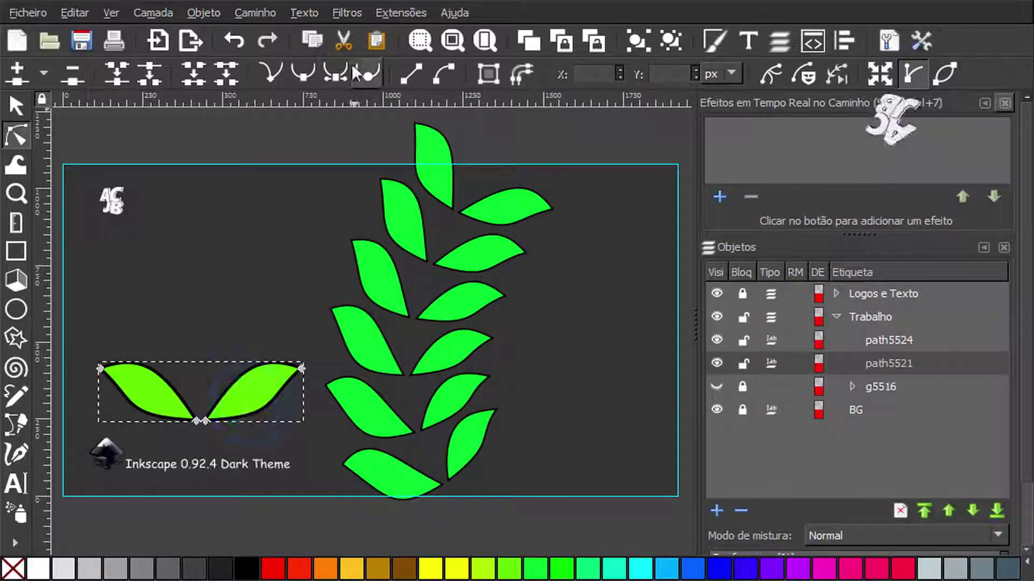
{"action": "left_click", "coordinate": [268, 11]}
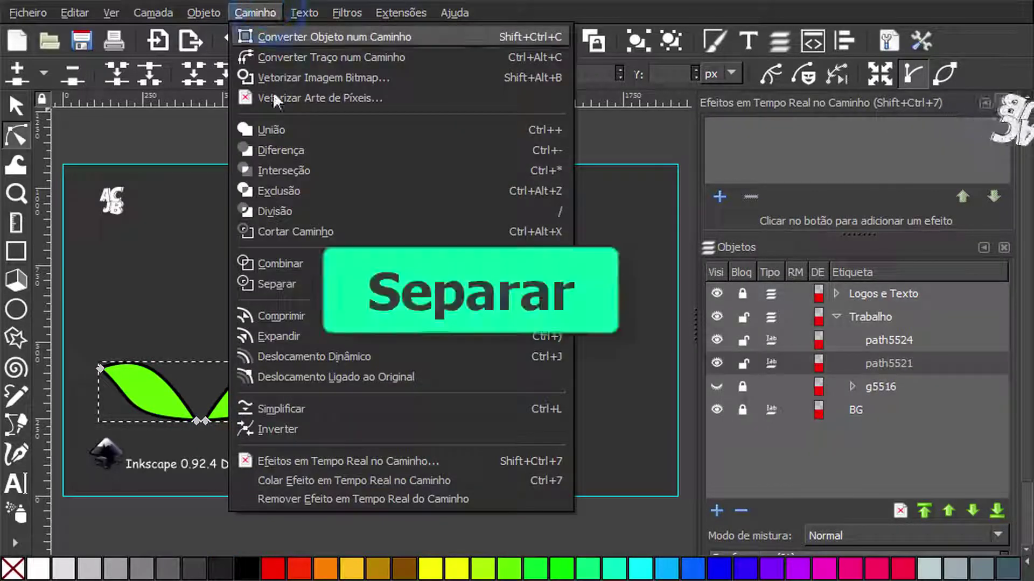
{"action": "left_click", "coordinate": [298, 284]}
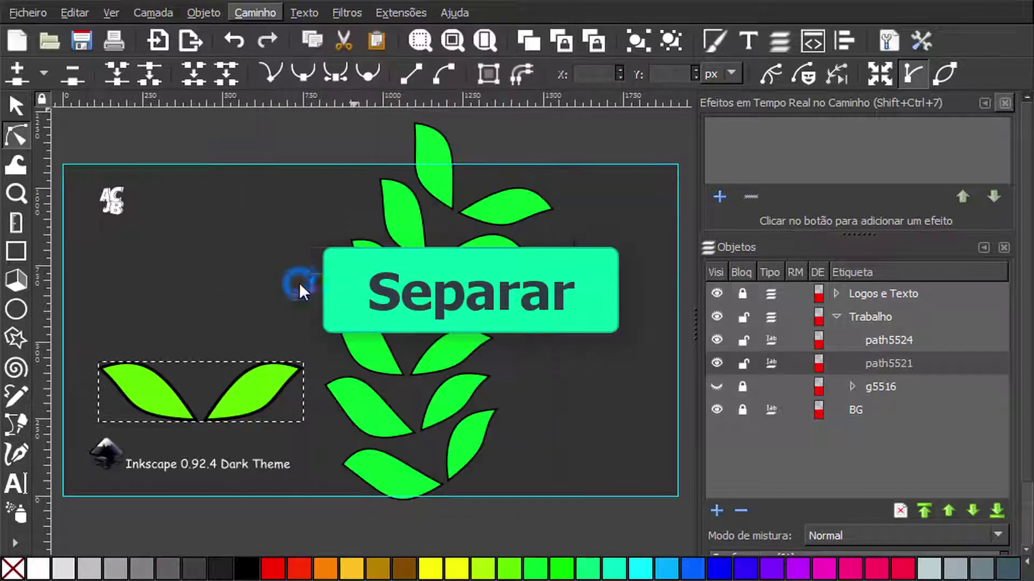
Move the right leaf of the separated pair to the empty spot at the branch's tip, tilt it more upright and deselect it.
{"action": "left_click", "coordinate": [247, 393]}
{"action": "key", "text": "s"}
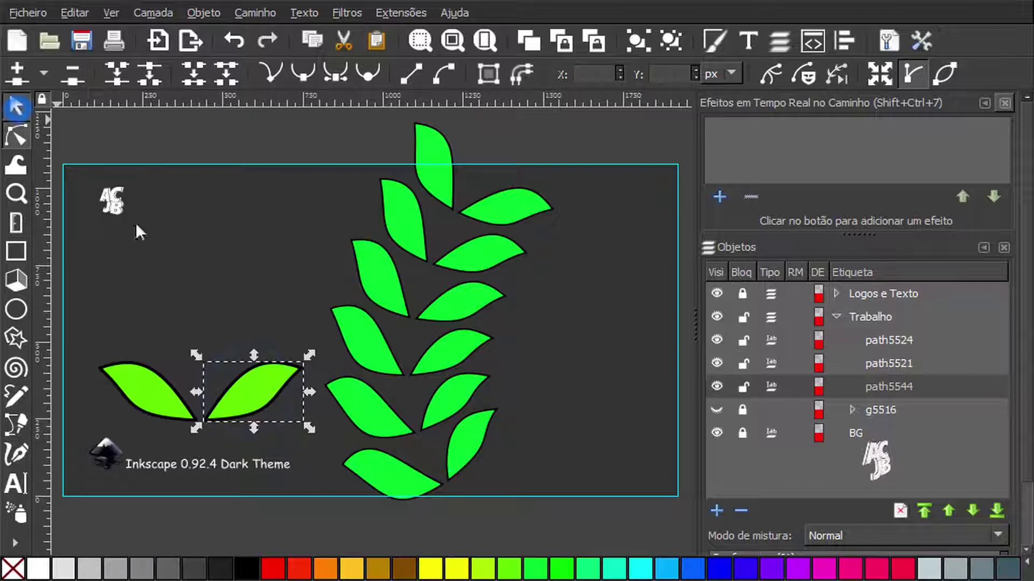
{"action": "left_click_drag", "start_coordinate": [269, 353], "coordinate": [561, 118]}
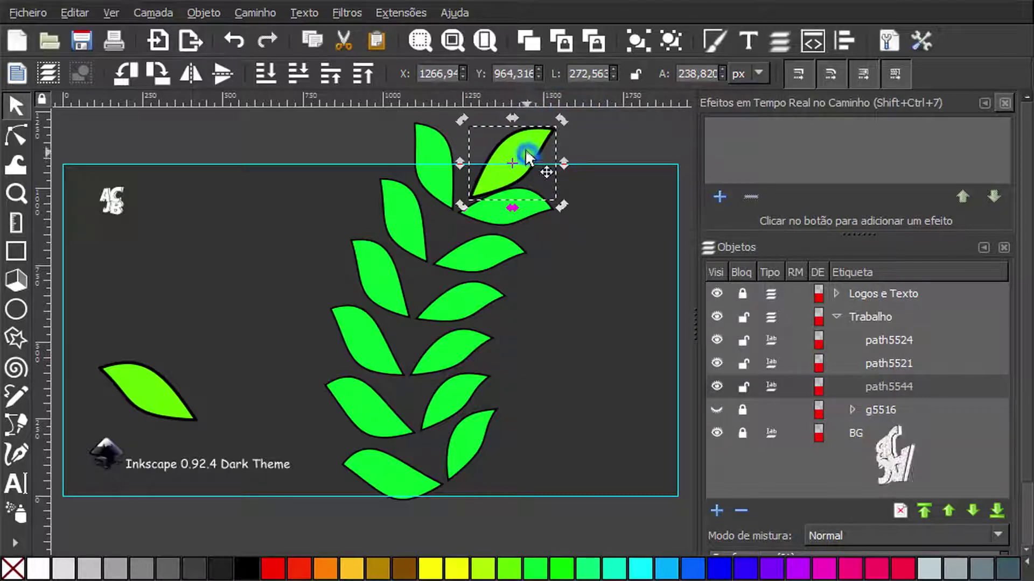
{"action": "left_click_drag", "start_coordinate": [525, 148], "coordinate": [514, 145]}
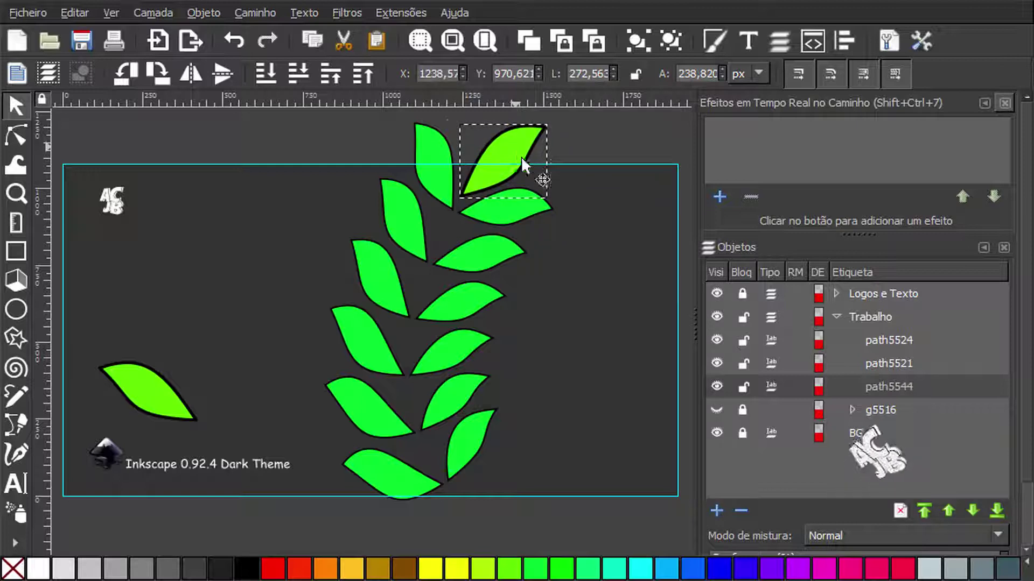
{"action": "left_click", "coordinate": [602, 291]}
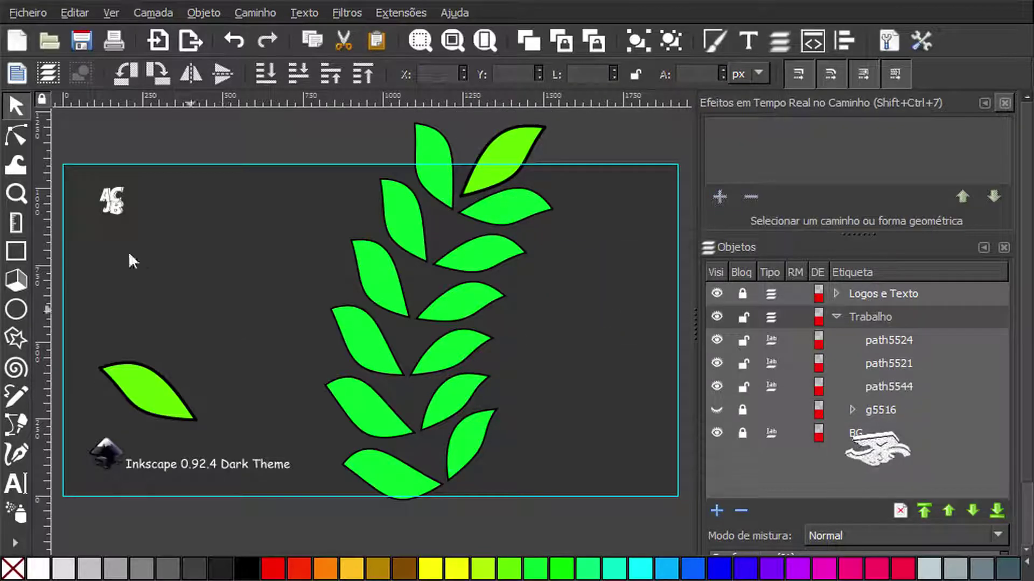
Draw a stem line from just below the page to the tip leaf's base and bend it left to follow the gap between the leaves.
{"action": "left_click", "coordinate": [16, 424]}
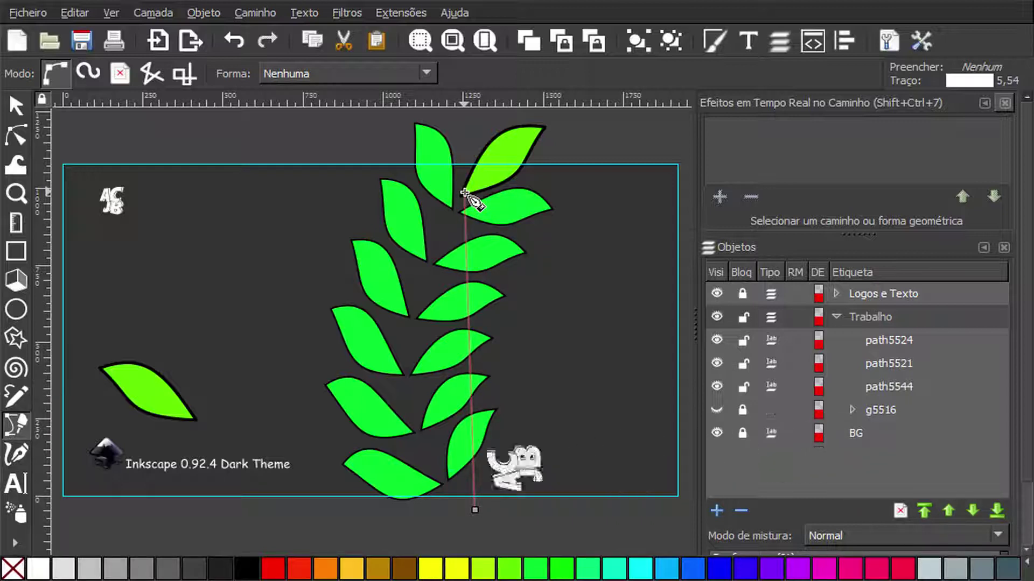
{"action": "left_click", "coordinate": [465, 193]}
{"action": "right_click", "coordinate": [316, 192]}
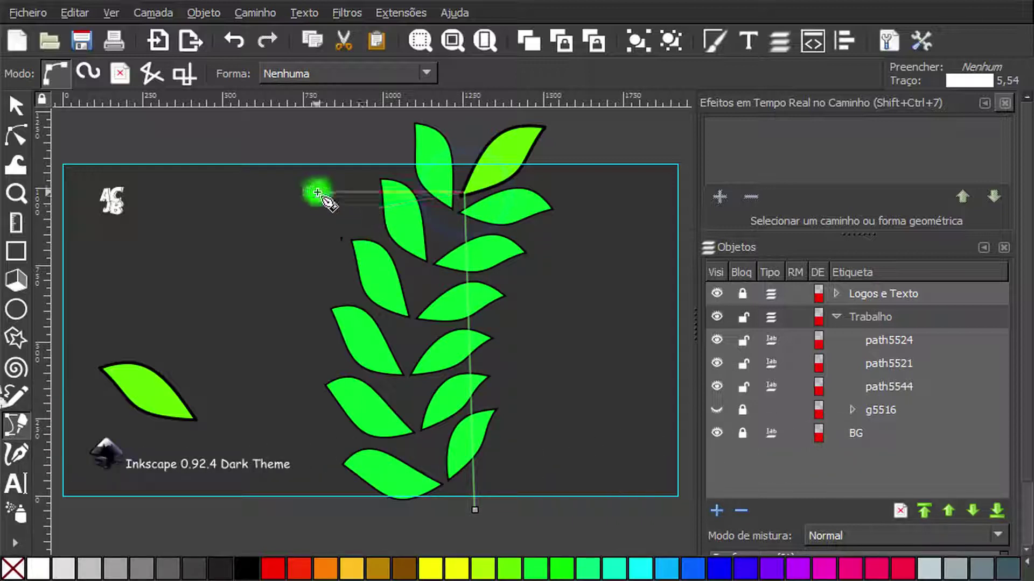
{"action": "left_click", "coordinate": [16, 137]}
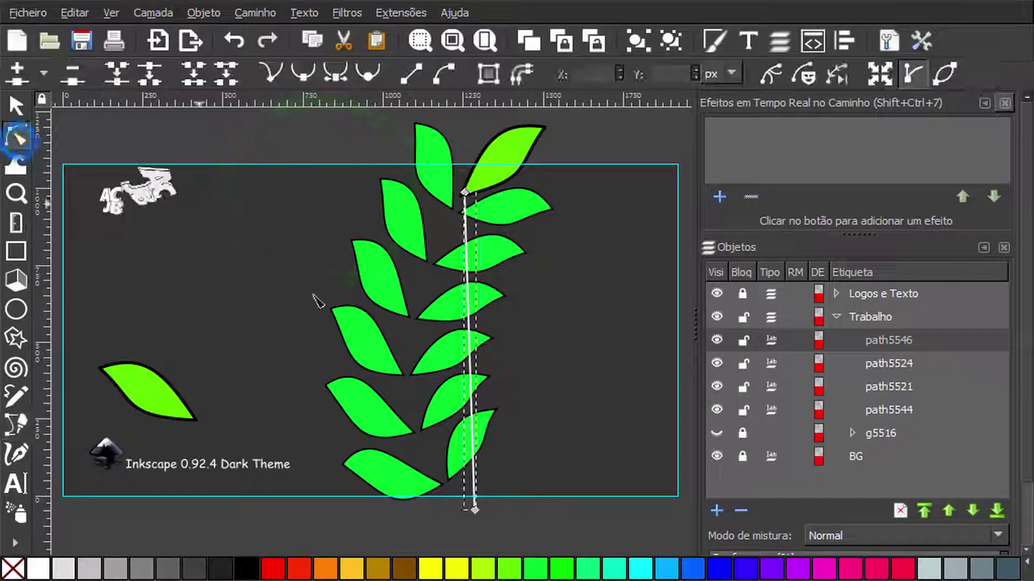
{"action": "left_click_drag", "start_coordinate": [468, 330], "coordinate": [406, 394]}
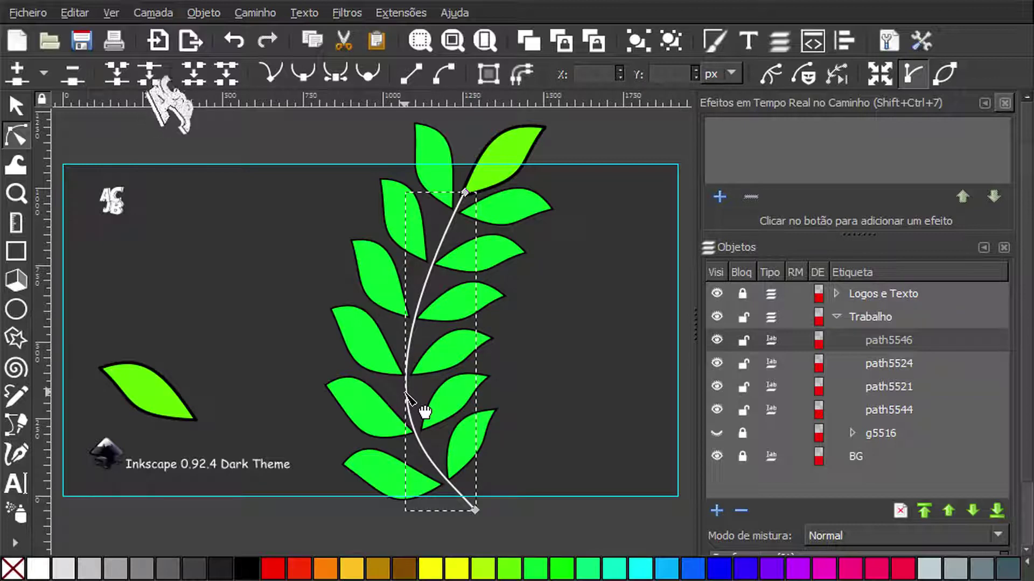
Colour the new stem's stroke black, leaving the path without a fill.
{"action": "left_click", "coordinate": [251, 570]}
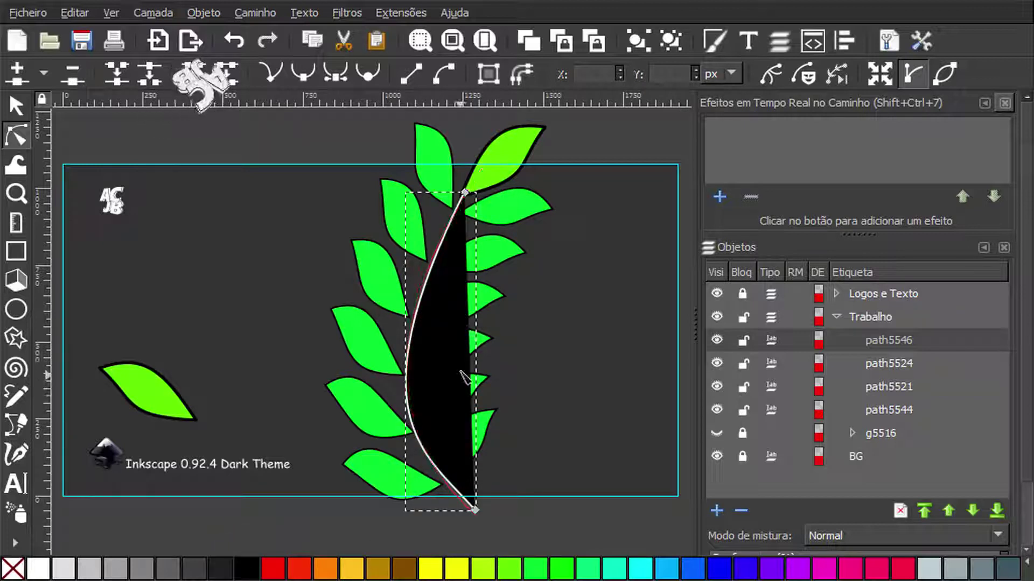
{"action": "left_click", "coordinate": [233, 42]}
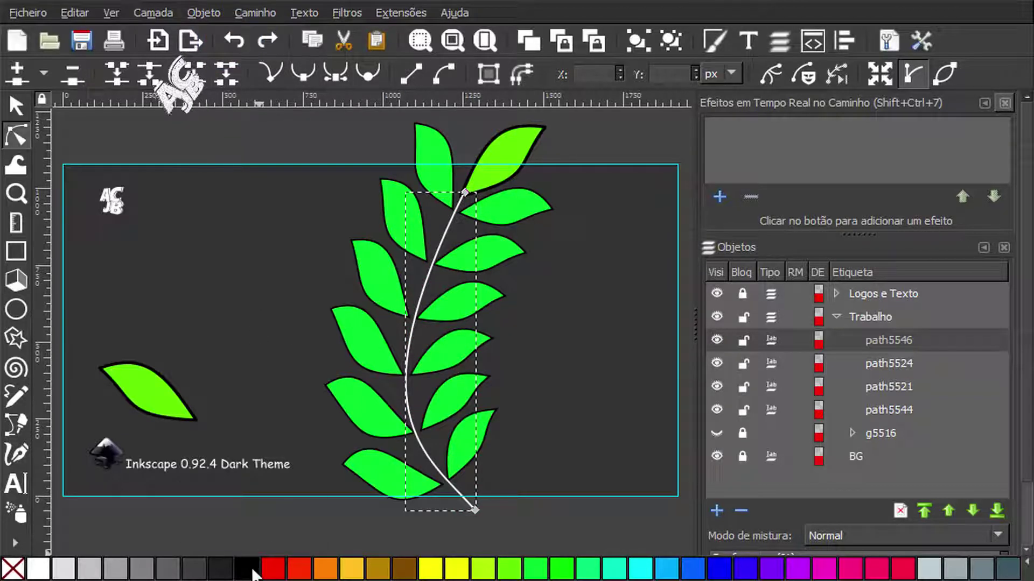
{"action": "key", "text": "shift"}
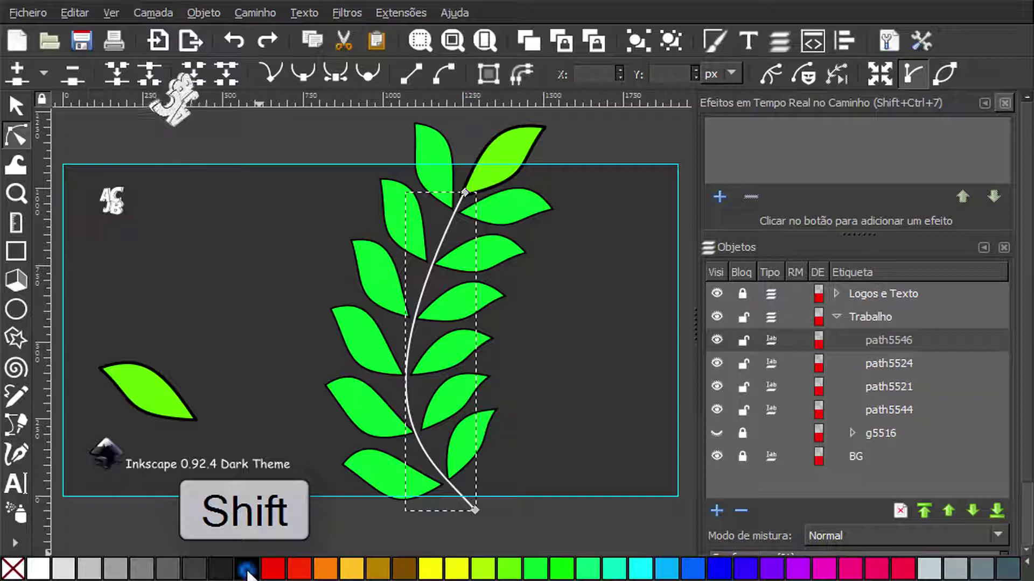
{"action": "left_click", "coordinate": [247, 572], "text": "shift"}
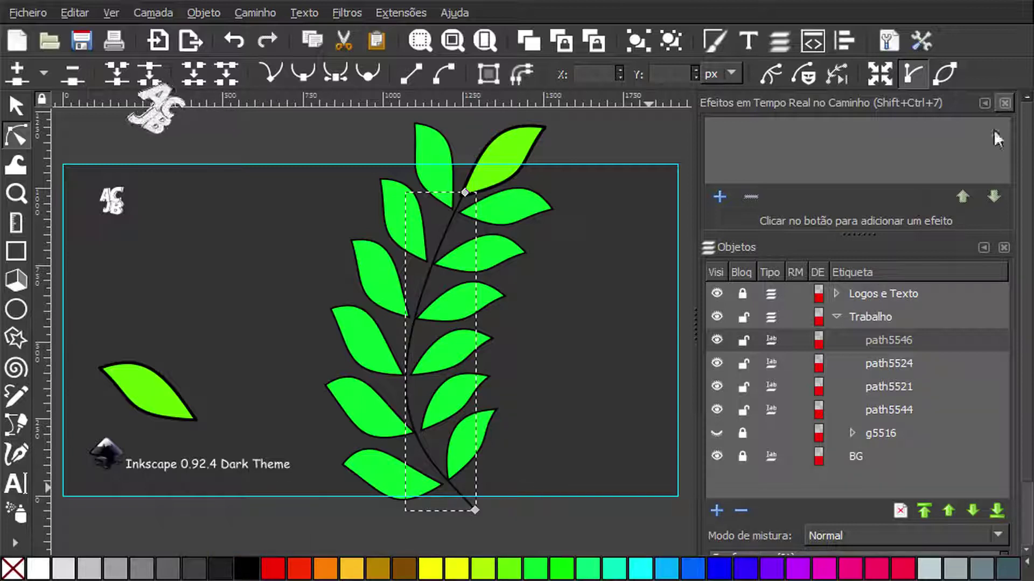
Close the path effects settings and set the stem's stroke width to 15 px.
{"action": "left_click", "coordinate": [1006, 103]}
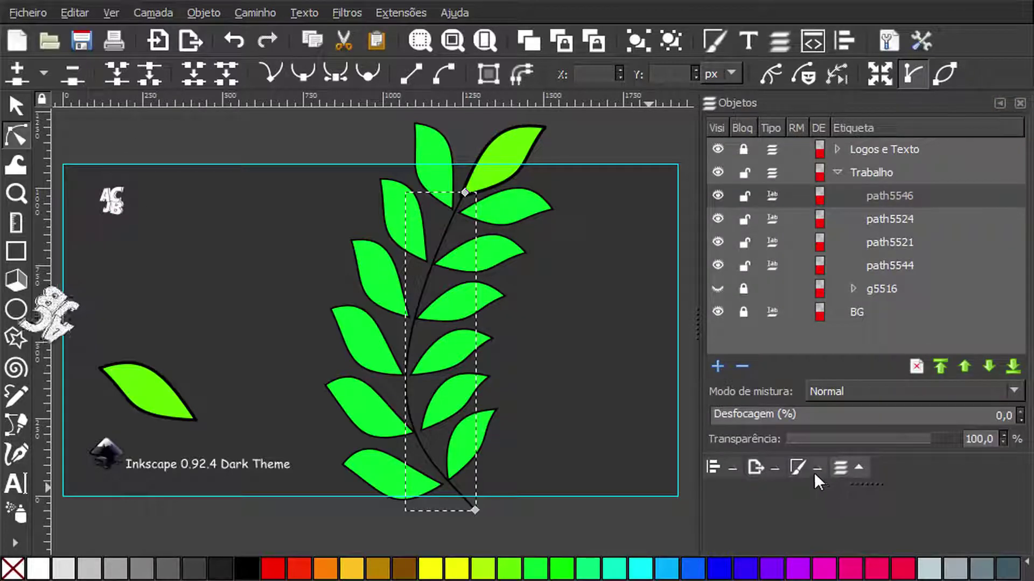
{"action": "left_click", "coordinate": [798, 465]}
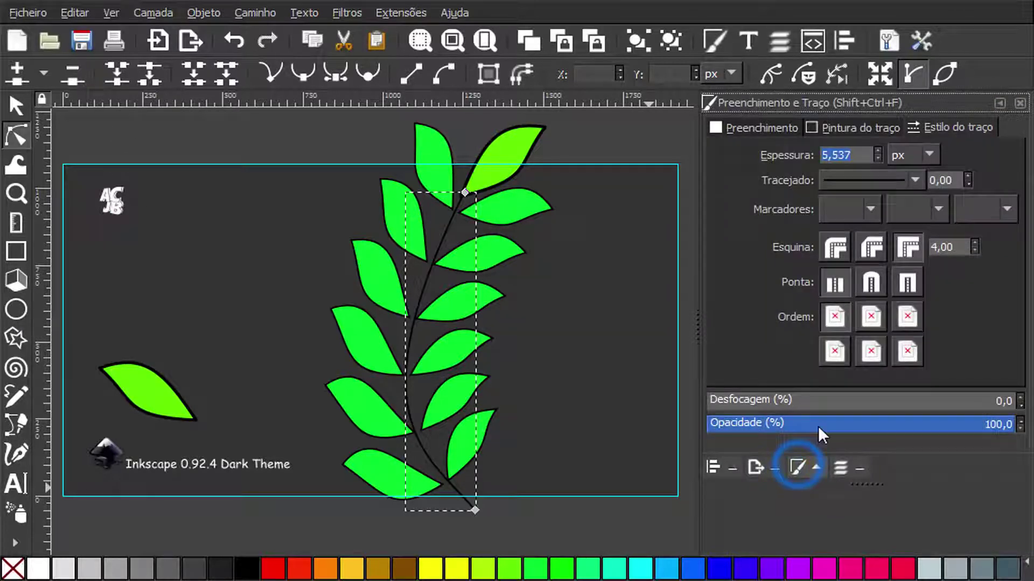
{"action": "left_click", "coordinate": [861, 156]}
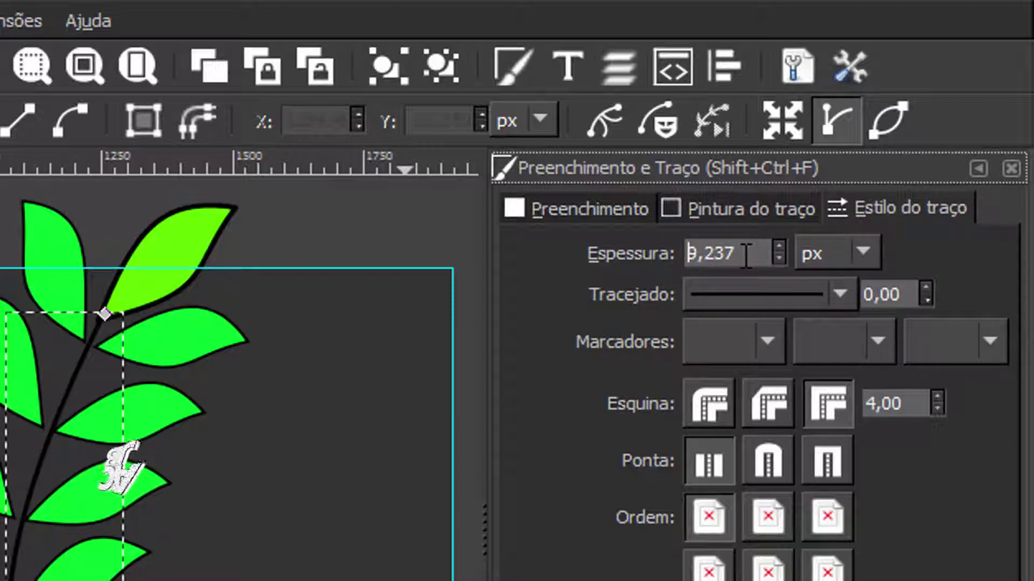
{"action": "triple_click", "coordinate": [745, 254]}
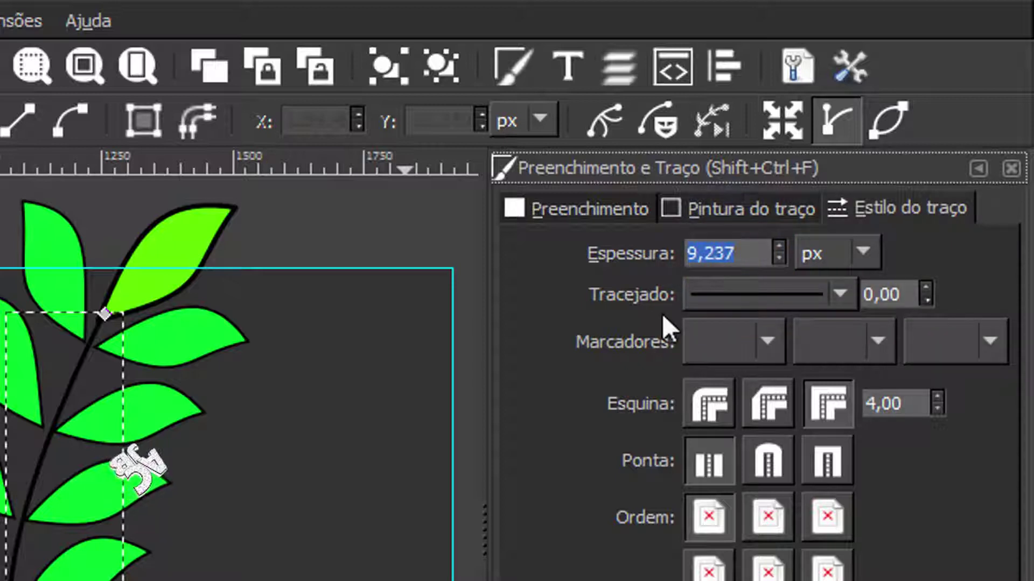
{"action": "type", "text": "15"}
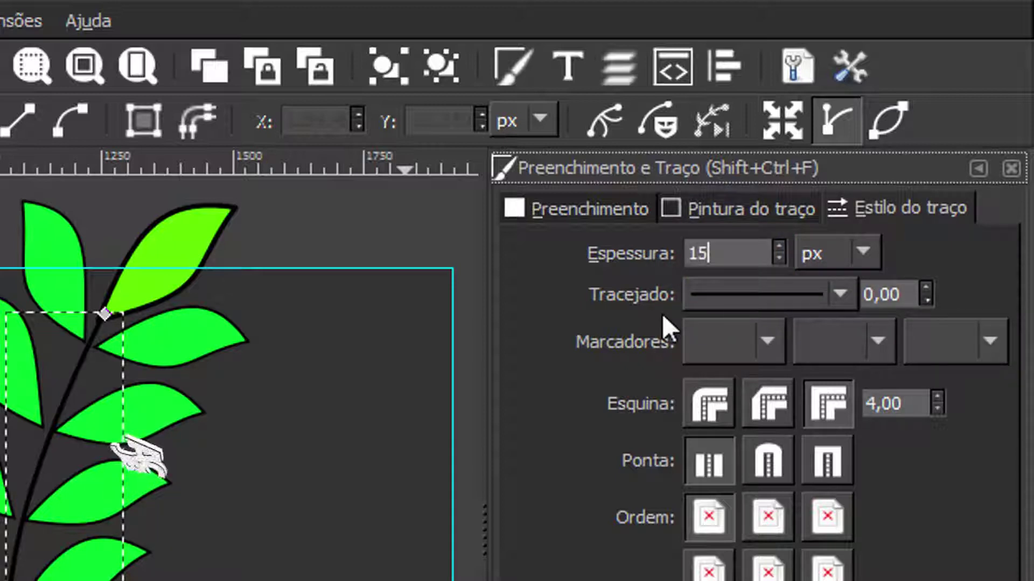
{"action": "key", "text": "Return"}
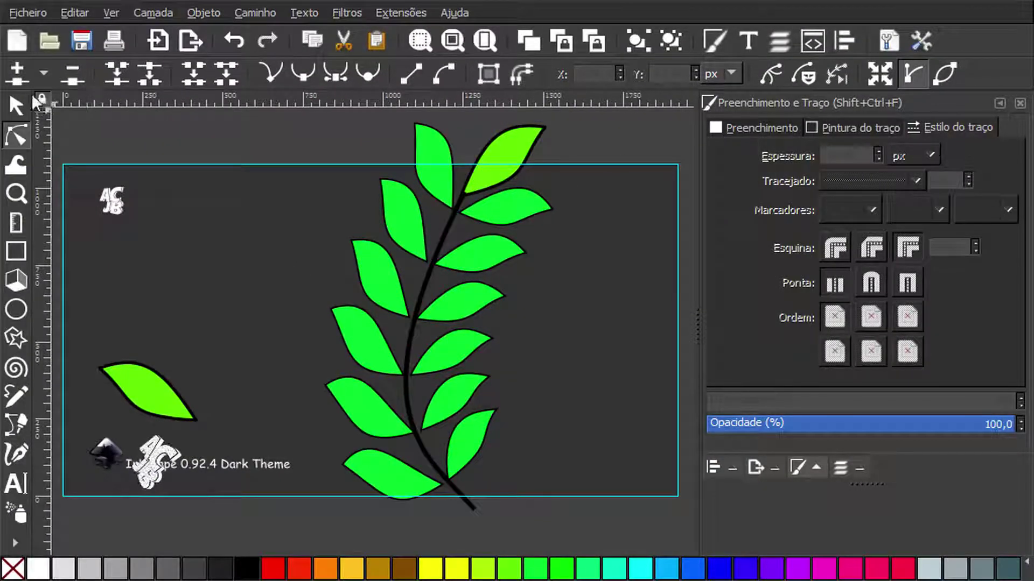
Group the branch's leaves and stem, and scale the group down to about 444 × 782 px so it fits inside the page.
{"action": "left_click", "coordinate": [16, 106]}
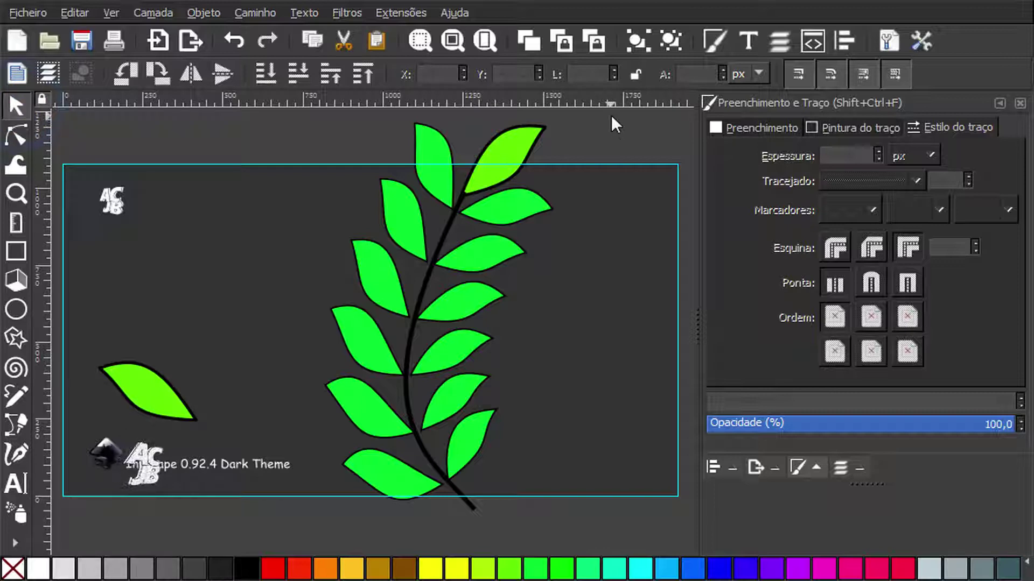
{"action": "left_click_drag", "start_coordinate": [611, 115], "coordinate": [301, 538]}
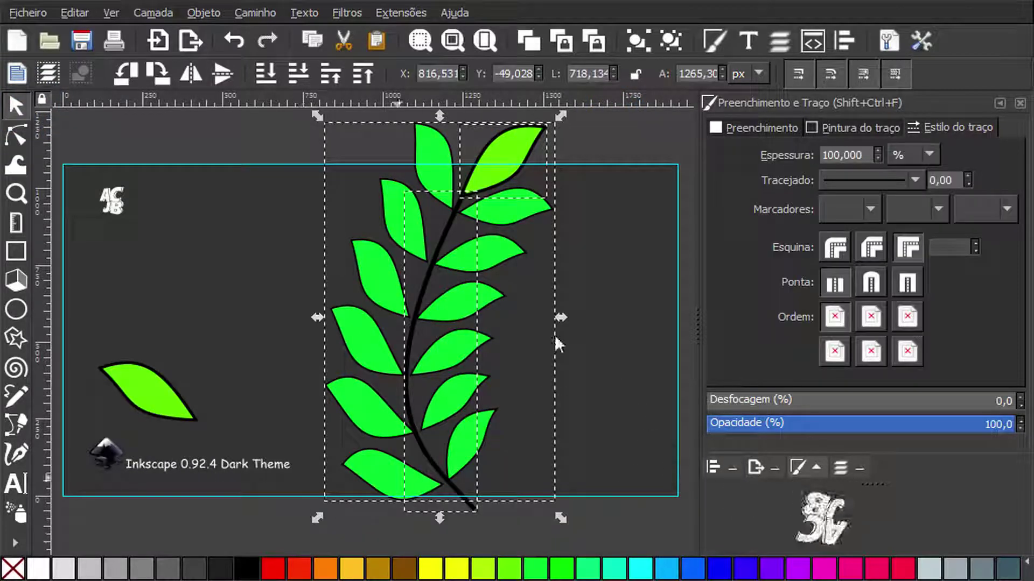
{"action": "left_click", "coordinate": [638, 40]}
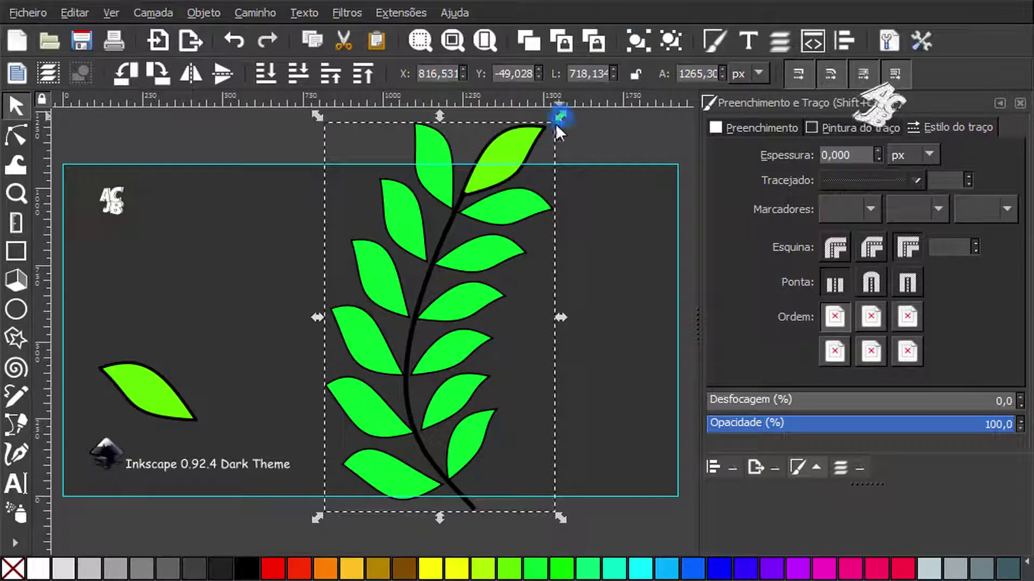
{"action": "left_click_drag", "start_coordinate": [557, 127], "coordinate": [471, 225]}
{"action": "left_click_drag", "start_coordinate": [401, 384], "coordinate": [399, 328]}
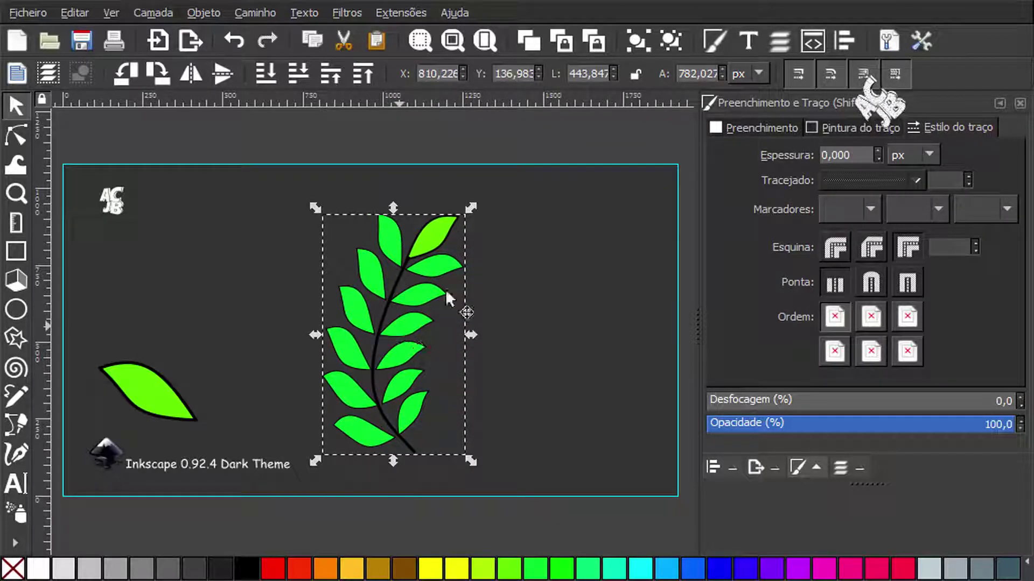
Duplicate the branch group, flip the copy horizontally and place it to the right of the original to form a wreath.
{"action": "left_click", "coordinate": [531, 39]}
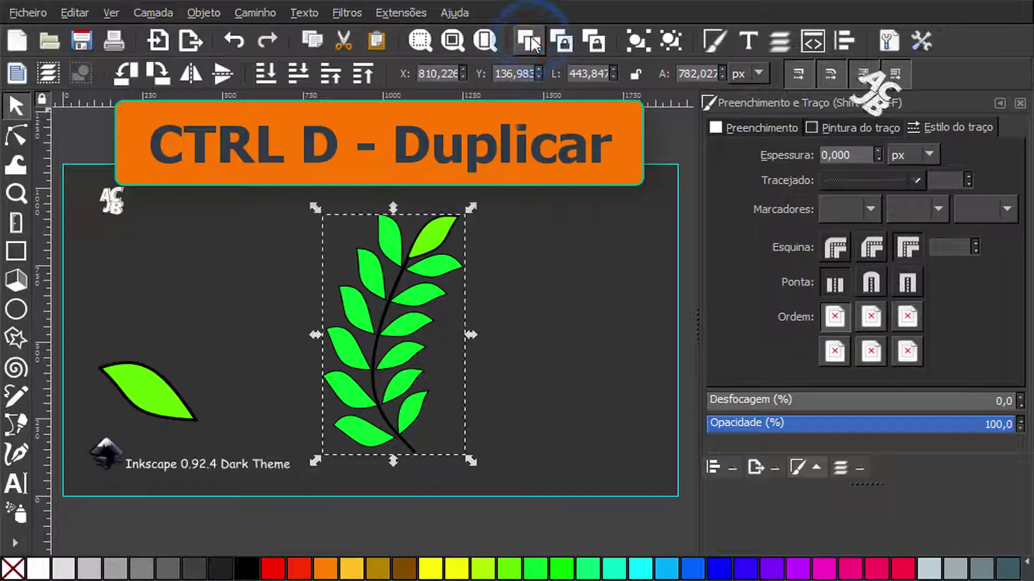
{"action": "left_click", "coordinate": [190, 75]}
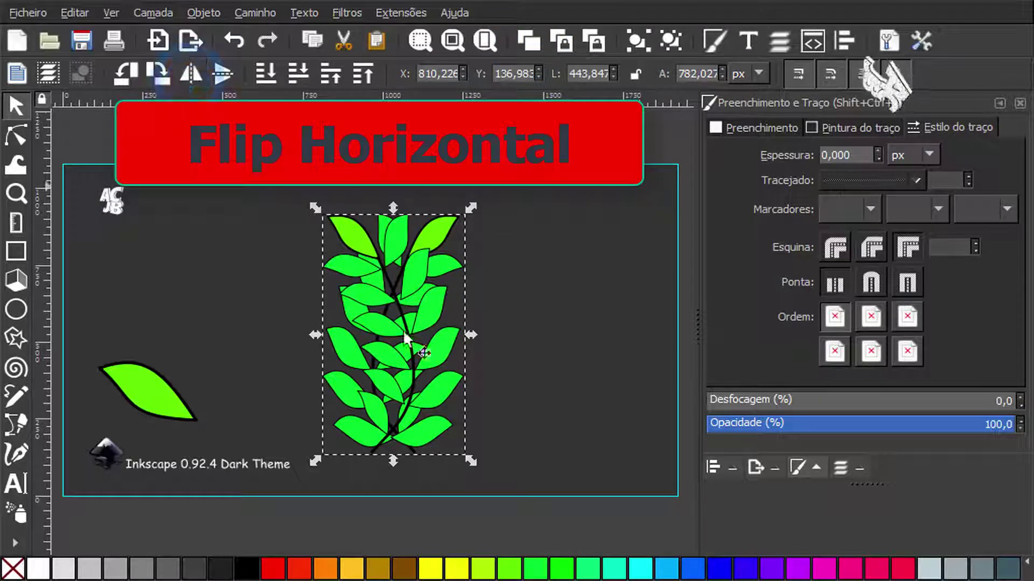
{"action": "left_click_drag", "start_coordinate": [431, 357], "coordinate": [582, 366]}
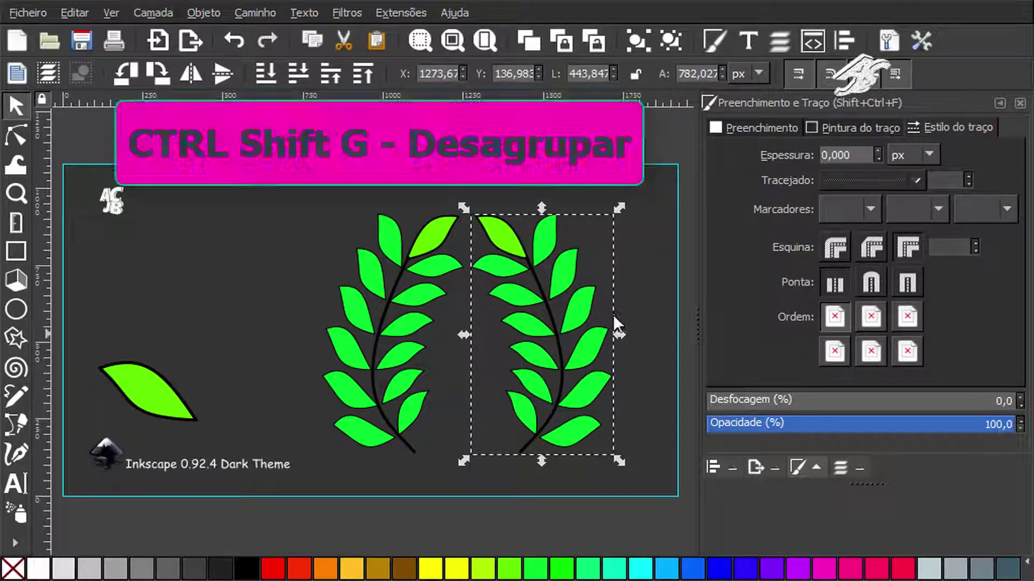
Ungroup the mirrored branch and fill all its leaves, including the separate tip leaf, with red.
{"action": "left_click", "coordinate": [671, 40]}
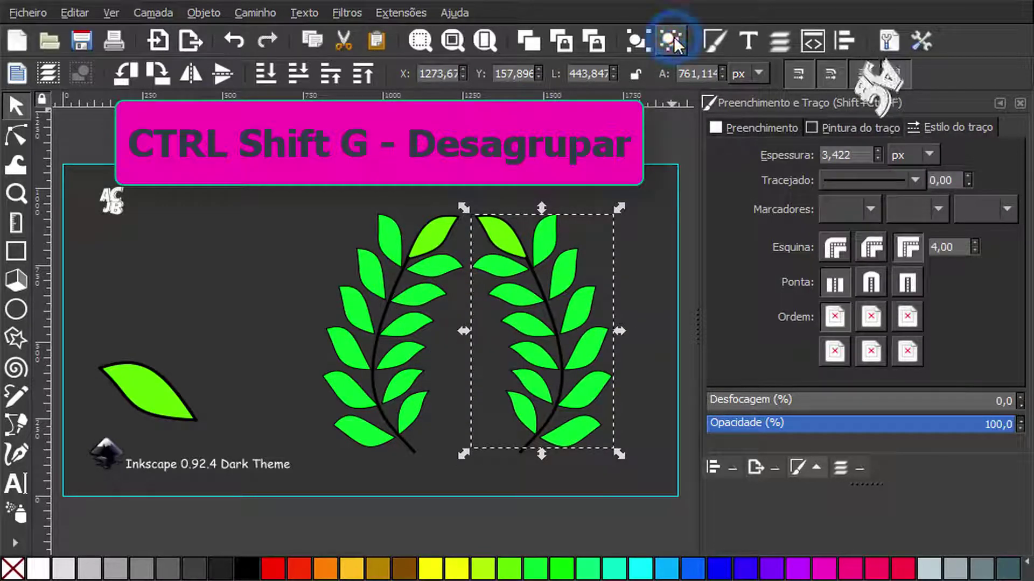
{"action": "left_click", "coordinate": [629, 292]}
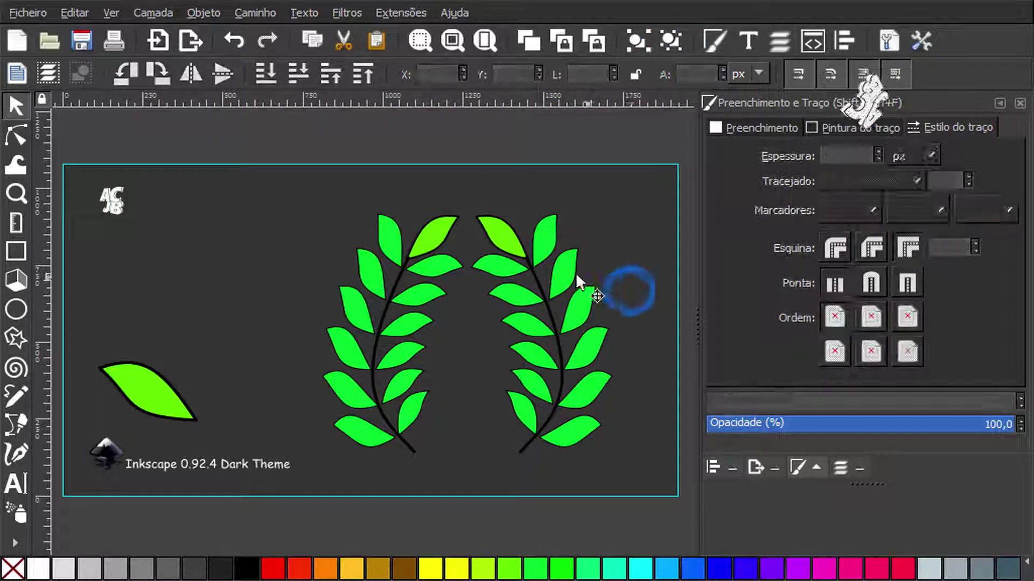
{"action": "left_click", "coordinate": [570, 270]}
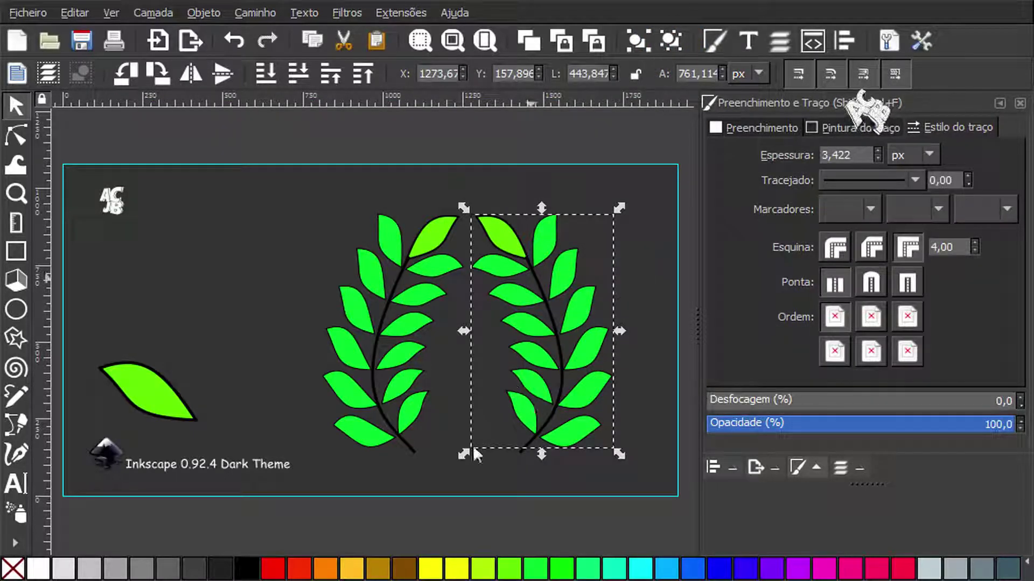
{"action": "left_click", "coordinate": [273, 570]}
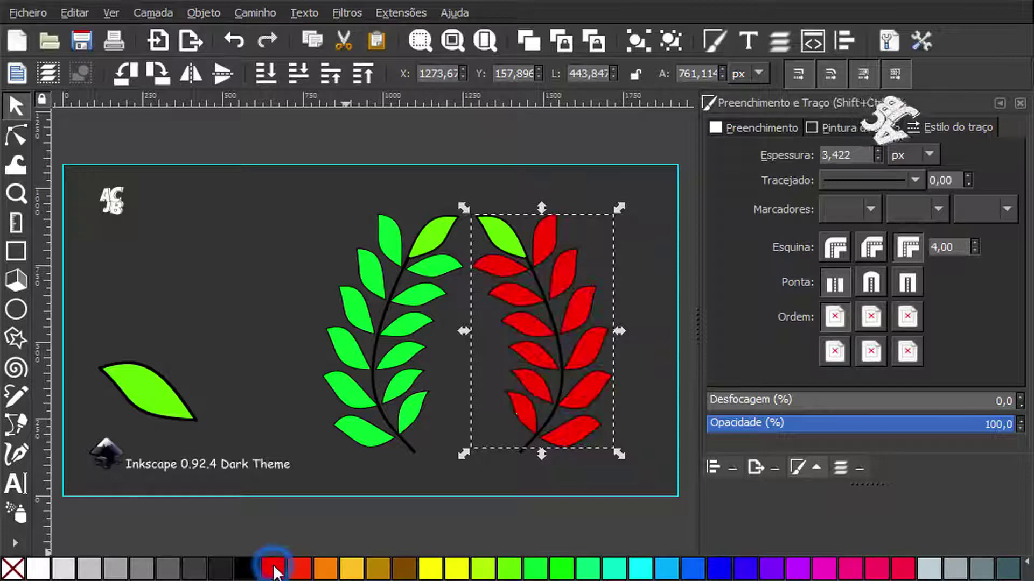
{"action": "left_click", "coordinate": [502, 231]}
{"action": "left_click", "coordinate": [273, 570]}
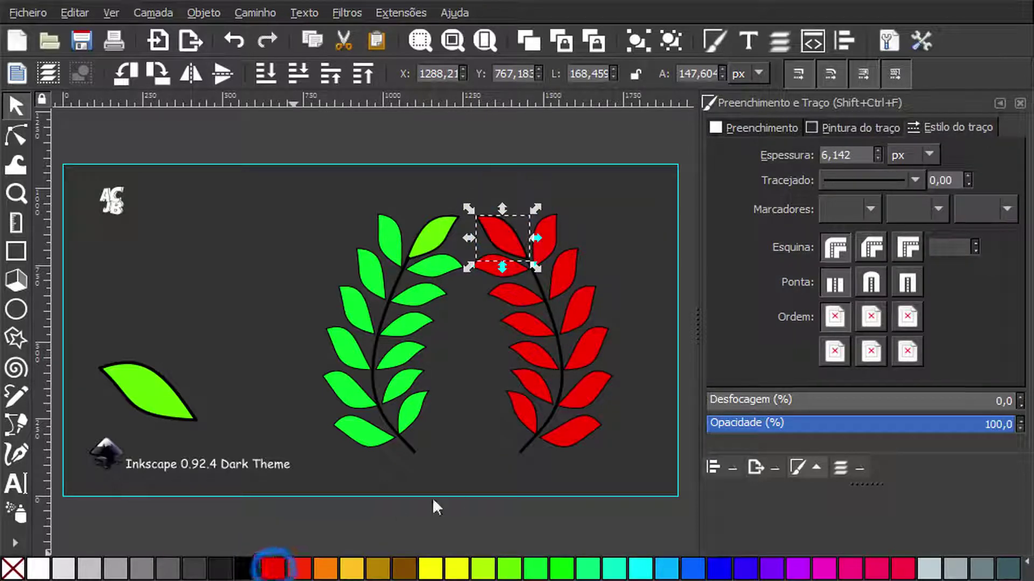
{"action": "left_click", "coordinate": [463, 466]}
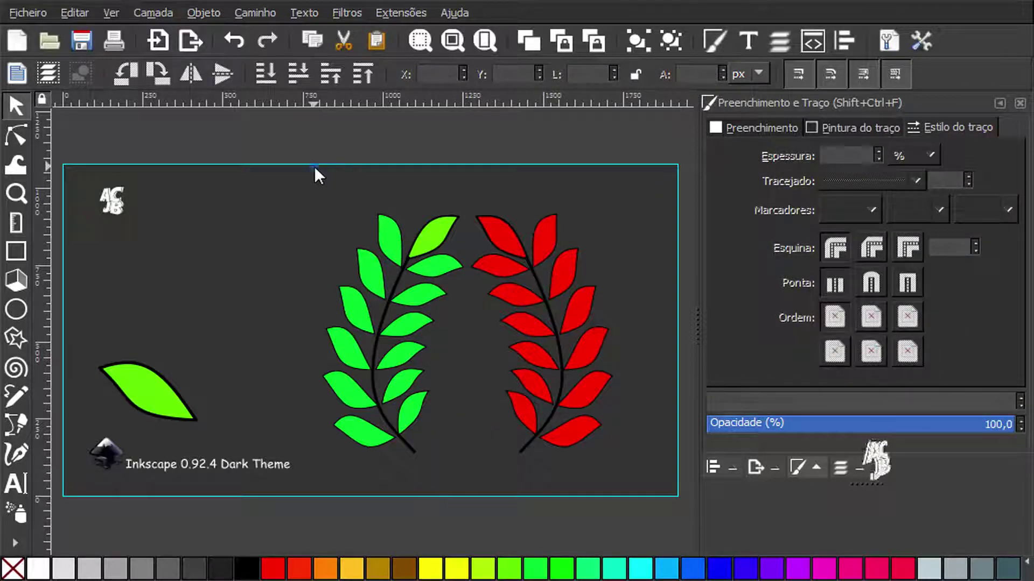
Group the green and red branches together and deselect the group.
{"action": "left_click_drag", "start_coordinate": [315, 166], "coordinate": [640, 492]}
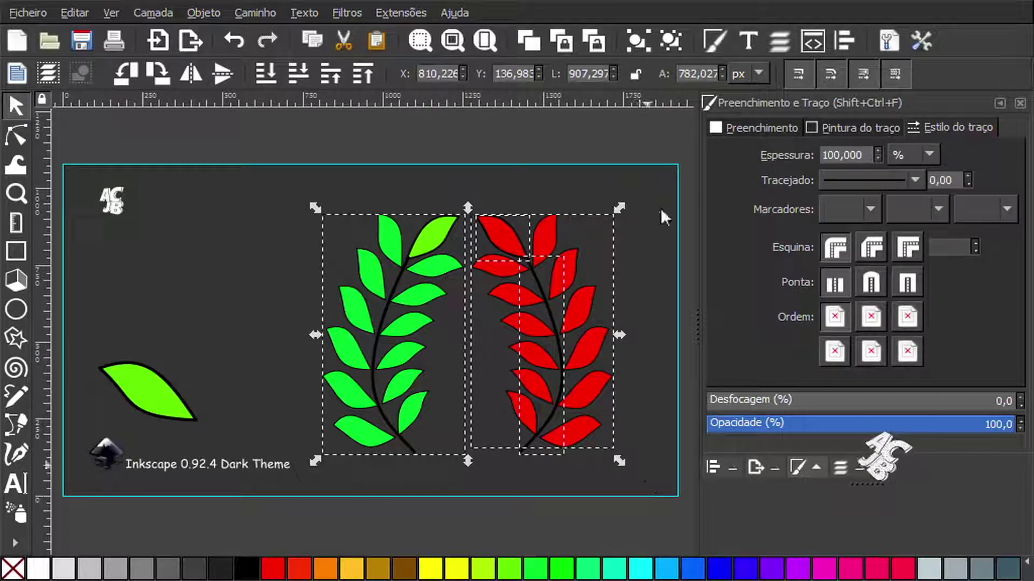
{"action": "left_click", "coordinate": [639, 38]}
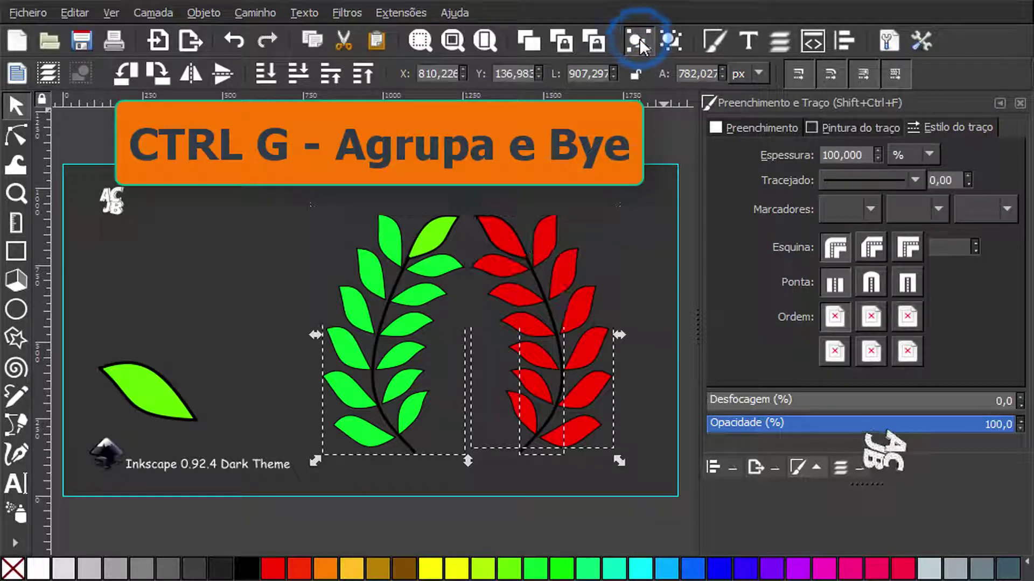
{"action": "left_click", "coordinate": [574, 186]}
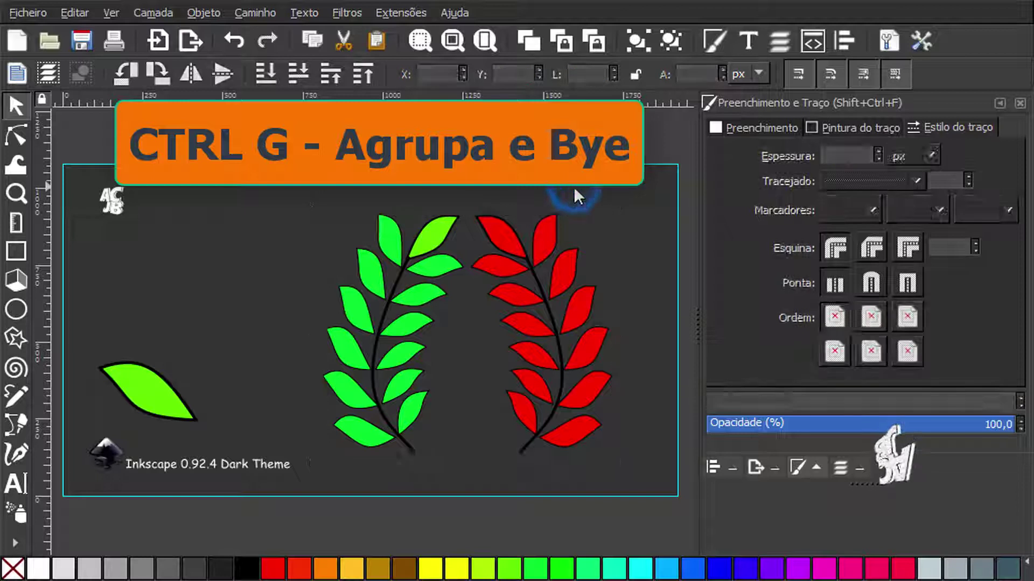